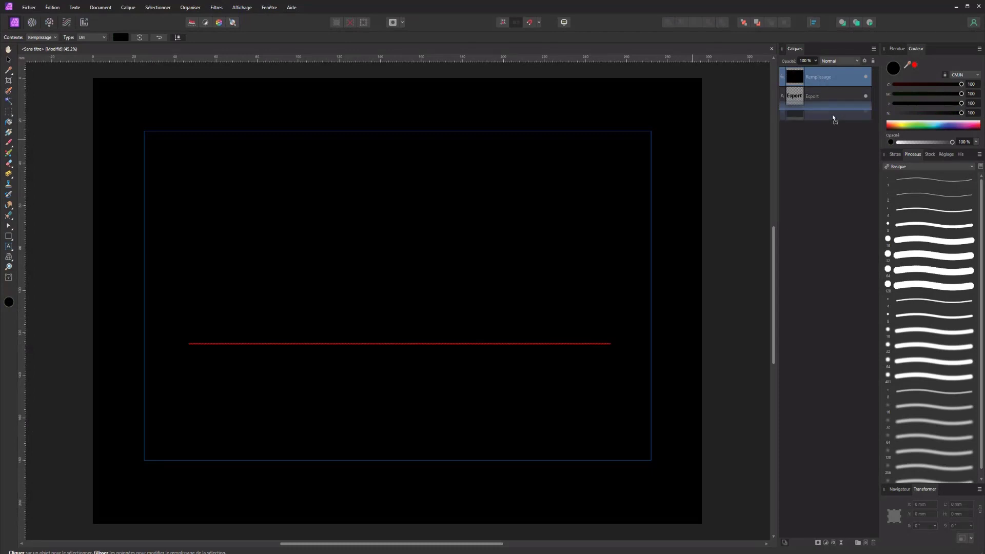
# Select the Esport text layer above the black fill layer and make its colour white, with all CMYK values at 0
pyautogui.click(799, 83)
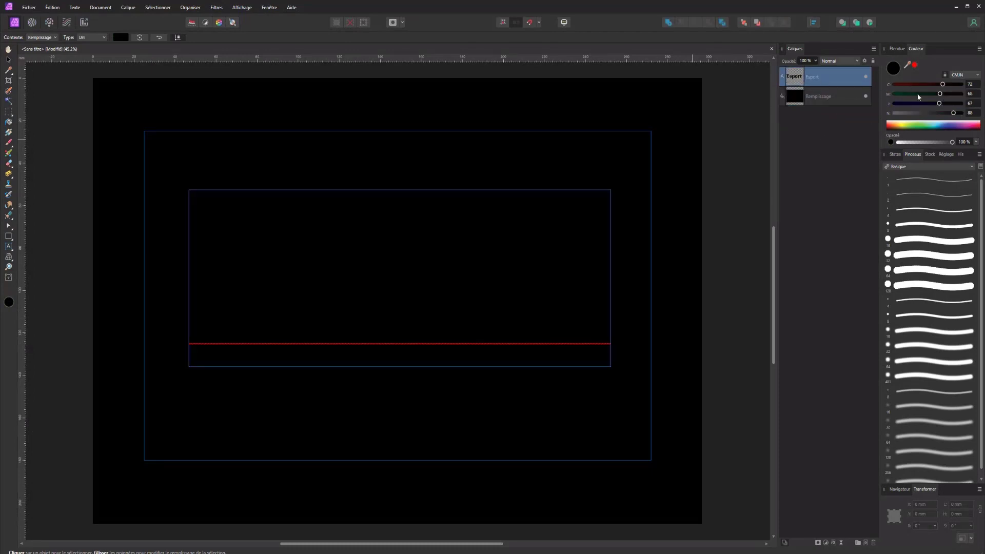
pyautogui.moveTo(913, 85); pyautogui.dragTo(820, 112)
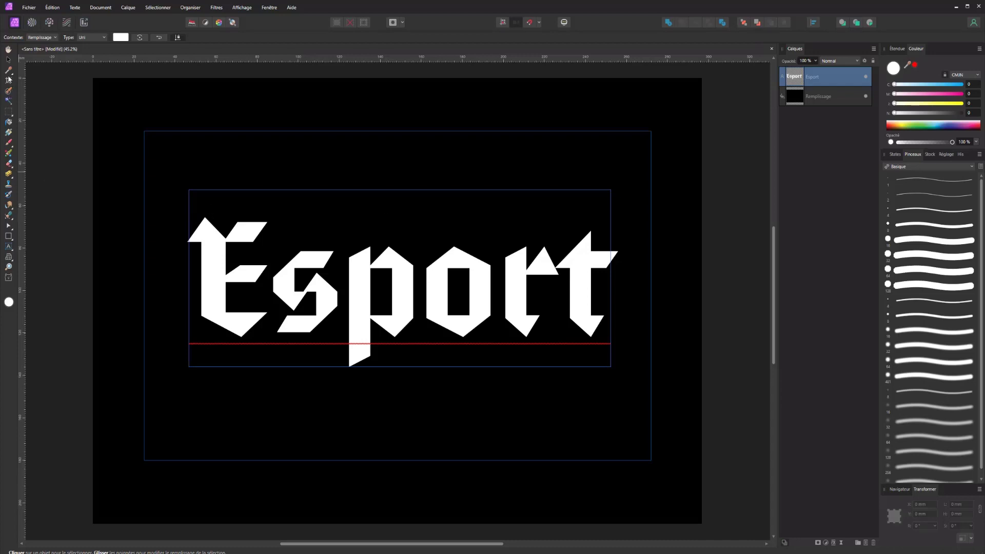
pyautogui.click(9, 228)
pyautogui.click(31, 228)
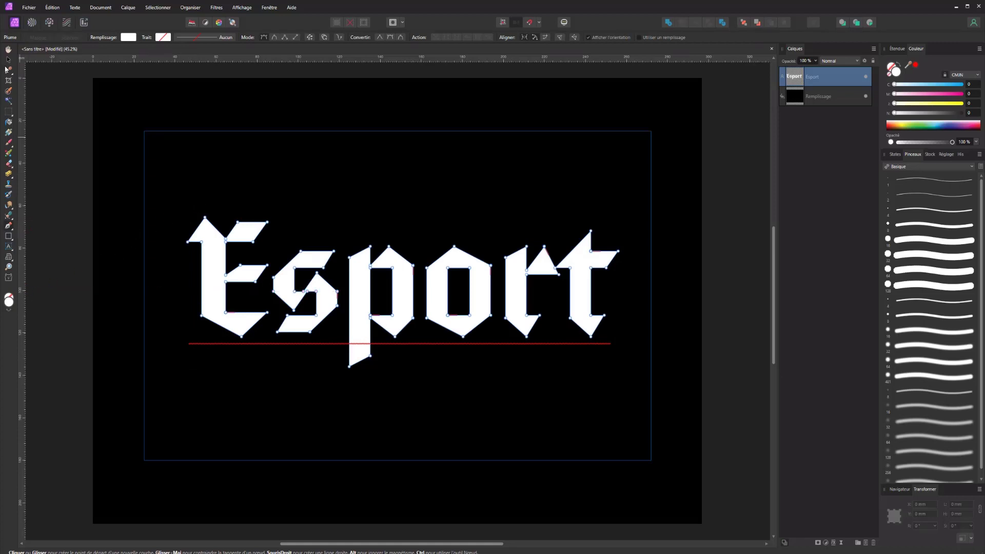
pyautogui.click(9, 60)
pyautogui.click(112, 196)
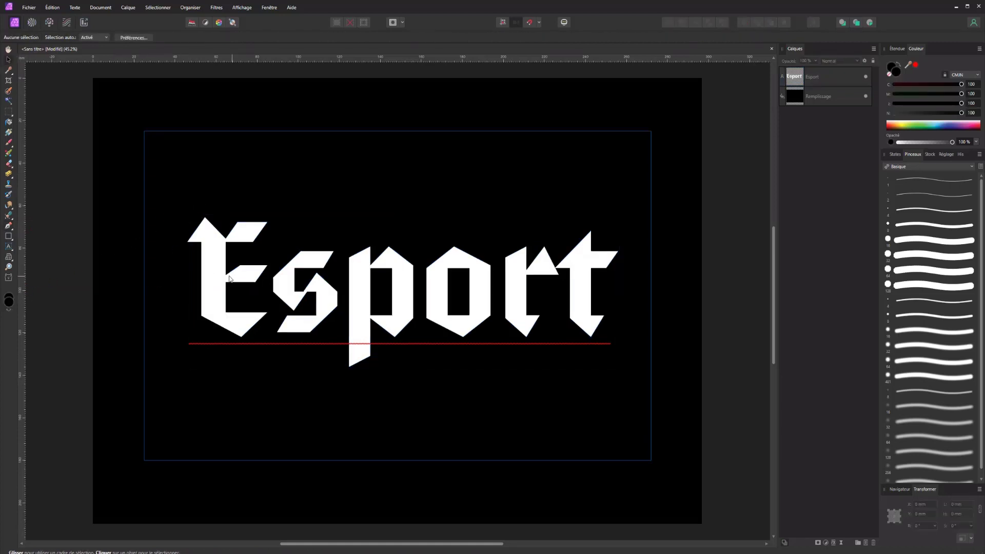
pyautogui.click(823, 100)
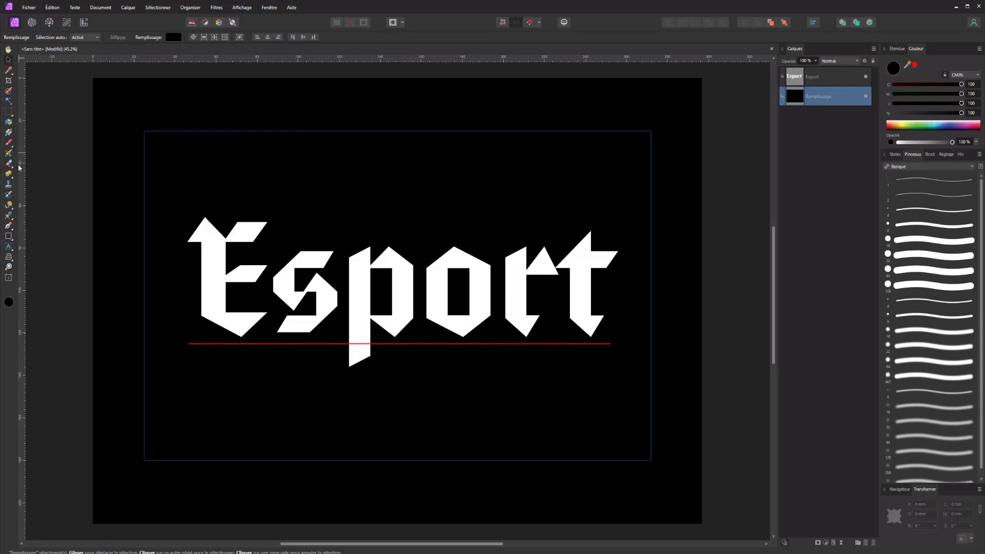
pyautogui.click(9, 231)
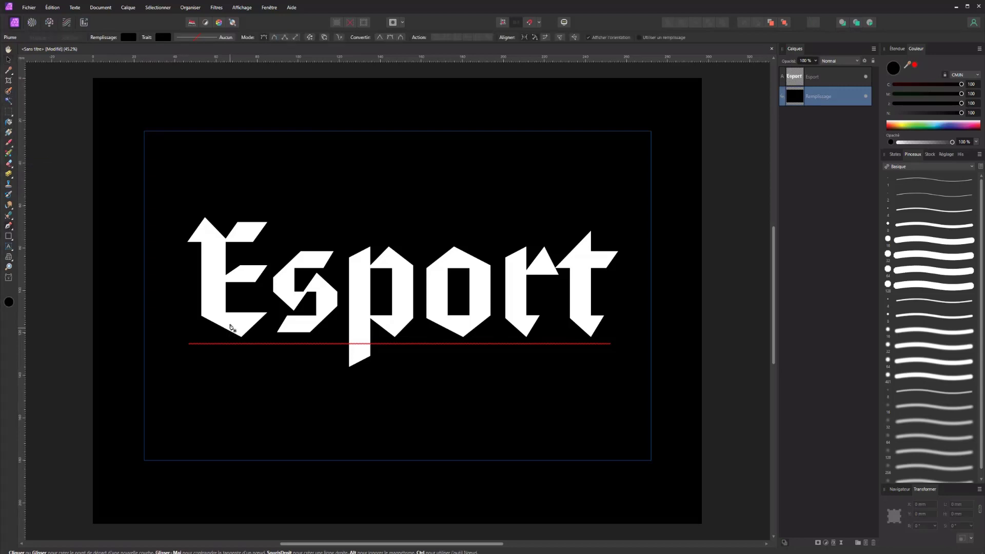
pyautogui.click(173, 209)
pyautogui.click(620, 209)
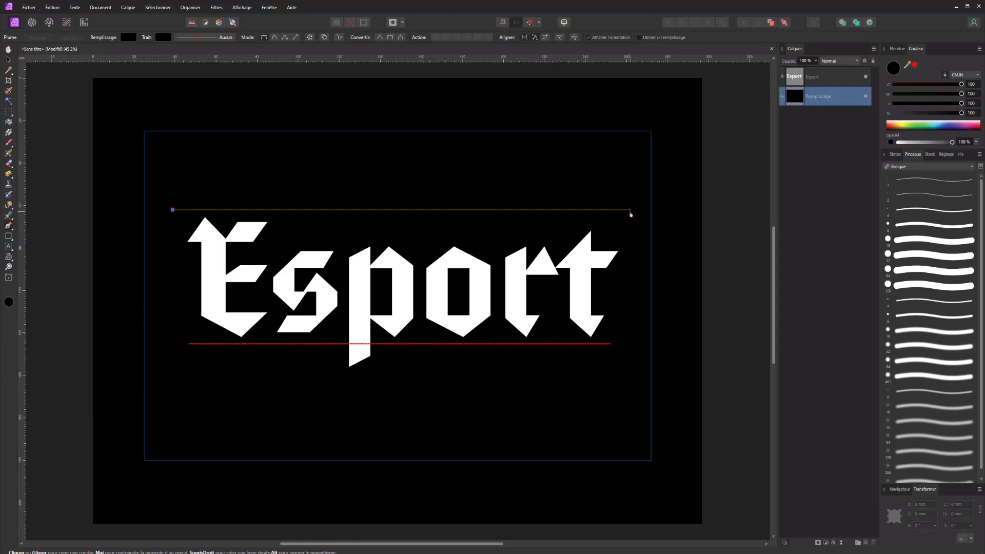
pyautogui.click(630, 210)
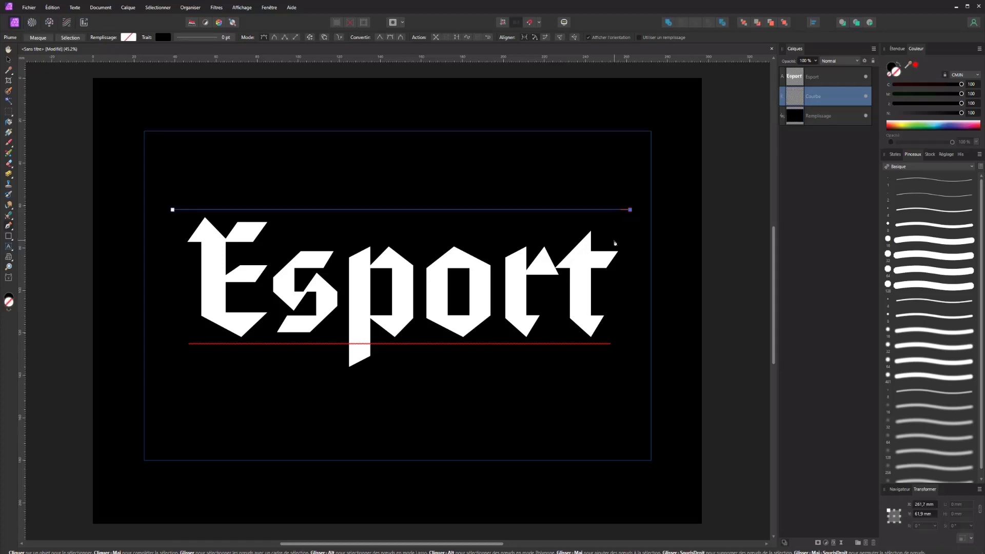
pyautogui.hotkey('ctrl', 'z')
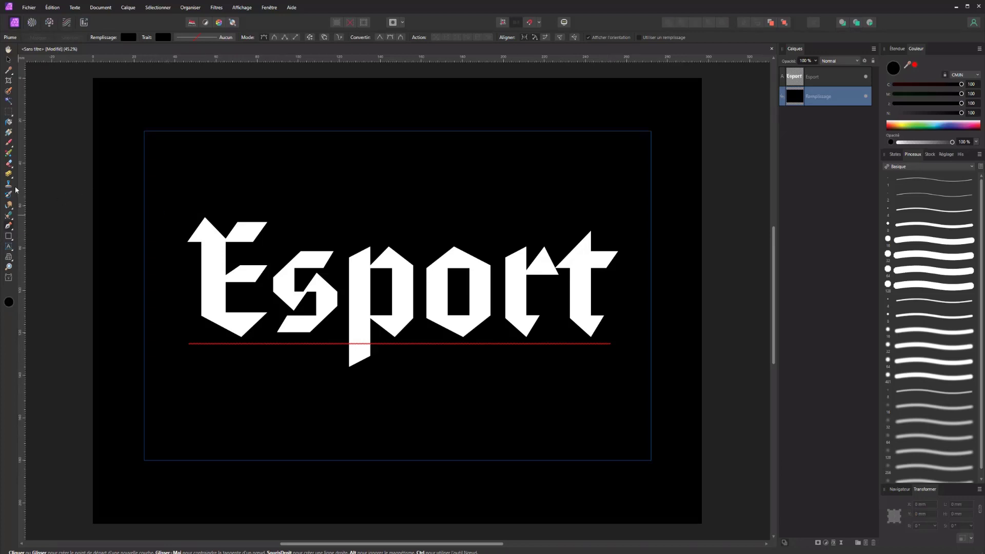
# Edit the Esport text with the text tool so that it reads ESPORT in all capitals
pyautogui.click(9, 246)
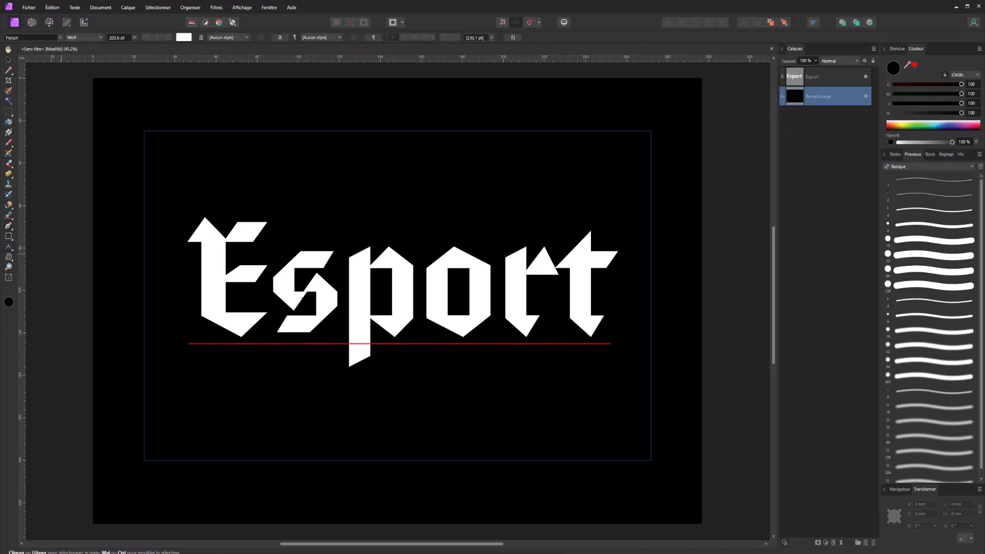
pyautogui.doubleClick(315, 286)
pyautogui.moveTo(271, 280); pyautogui.dragTo(220, 272)
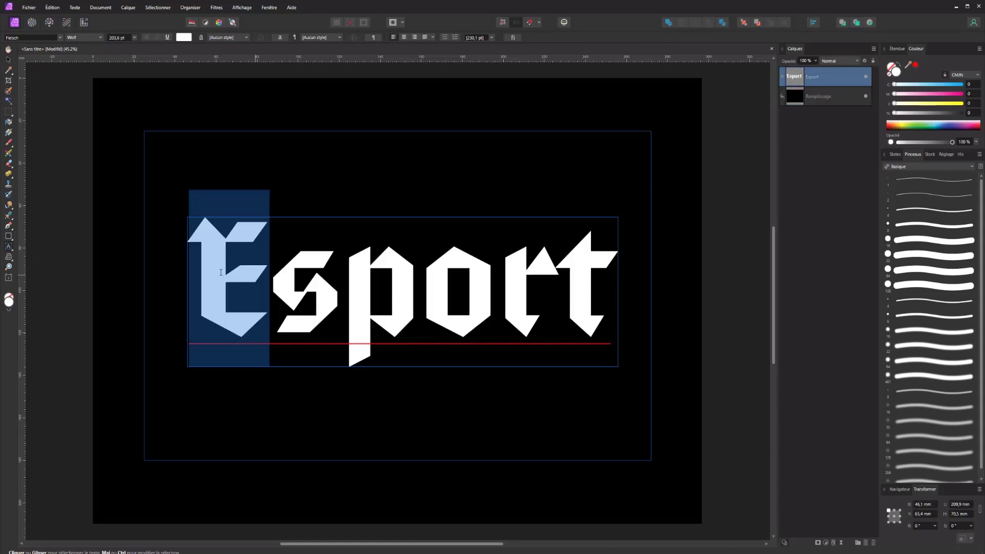
pyautogui.write('e')
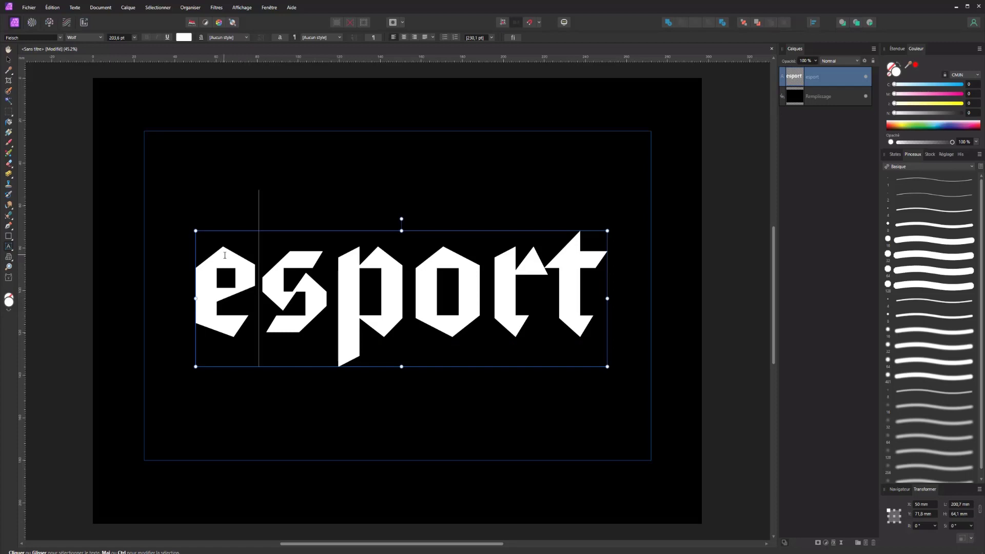
pyautogui.press('BackSpace')
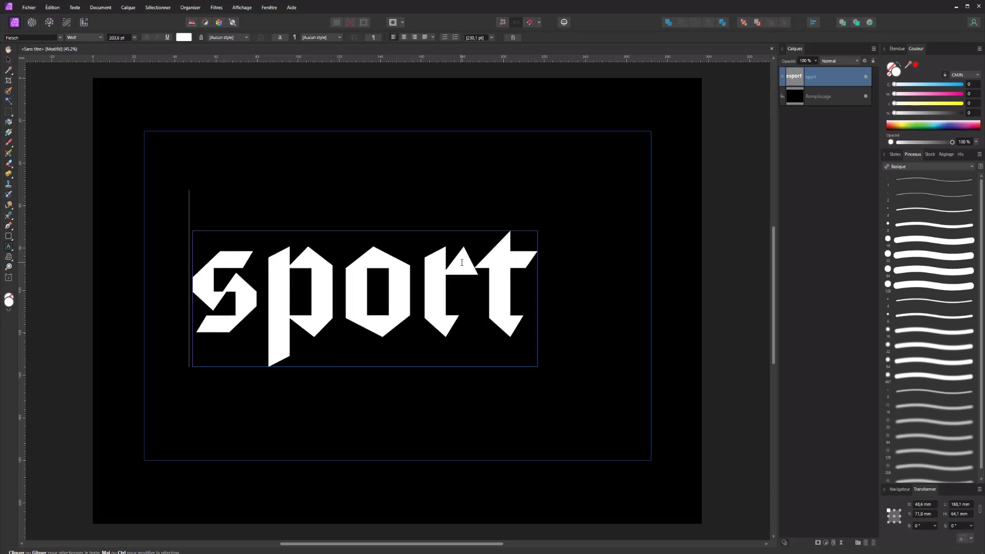
pyautogui.write('E')
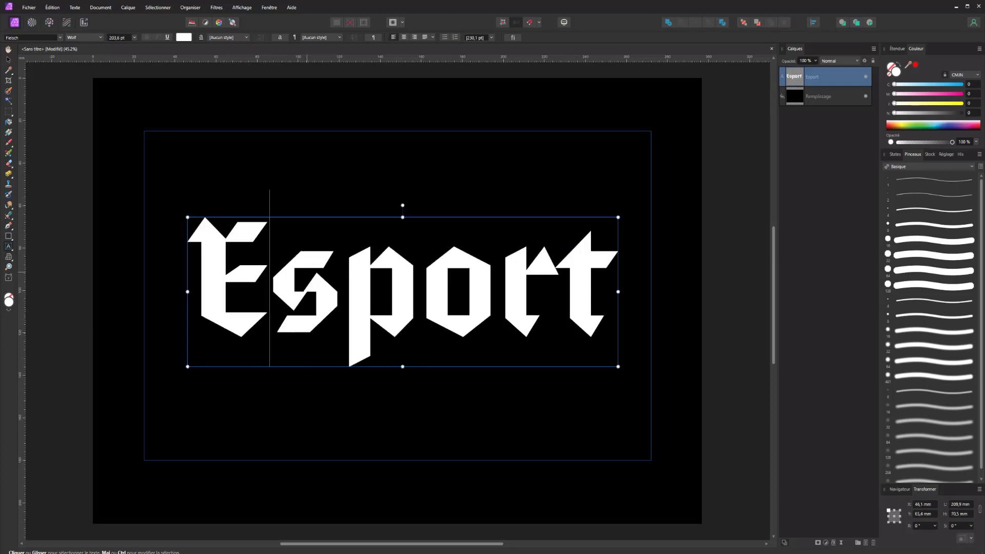
pyautogui.press('Delete')
pyautogui.press('Delete')
pyautogui.press('Delete')
pyautogui.press('Delete')
pyautogui.press('Delete')
pyautogui.write('SPORT')
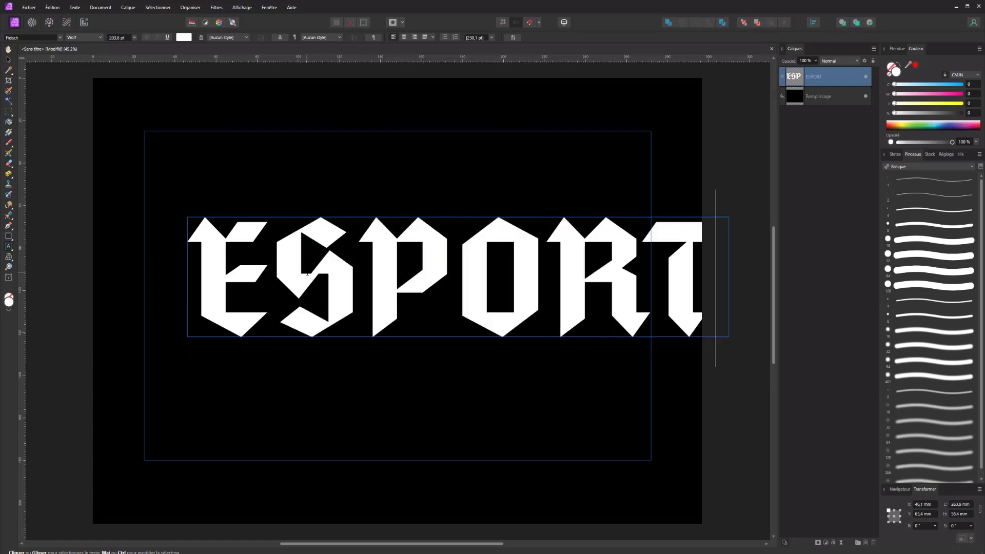
# Scale the ESPORT text down proportionally to fit inside the page margins and centre it on the page
pyautogui.click(8, 60)
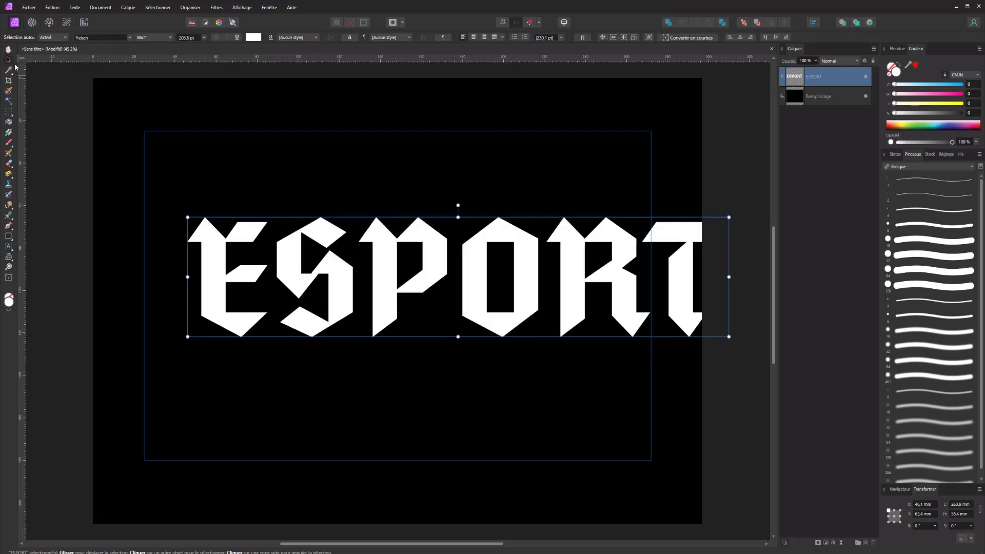
pyautogui.moveTo(723, 334); pyautogui.dragTo(572, 304)
pyautogui.moveTo(484, 266); pyautogui.dragTo(499, 306)
# Start a Pen outline with a horizontal line above ESPORT, extending past both ends, and angle it inward beside the T's crossbar
pyautogui.click(8, 226)
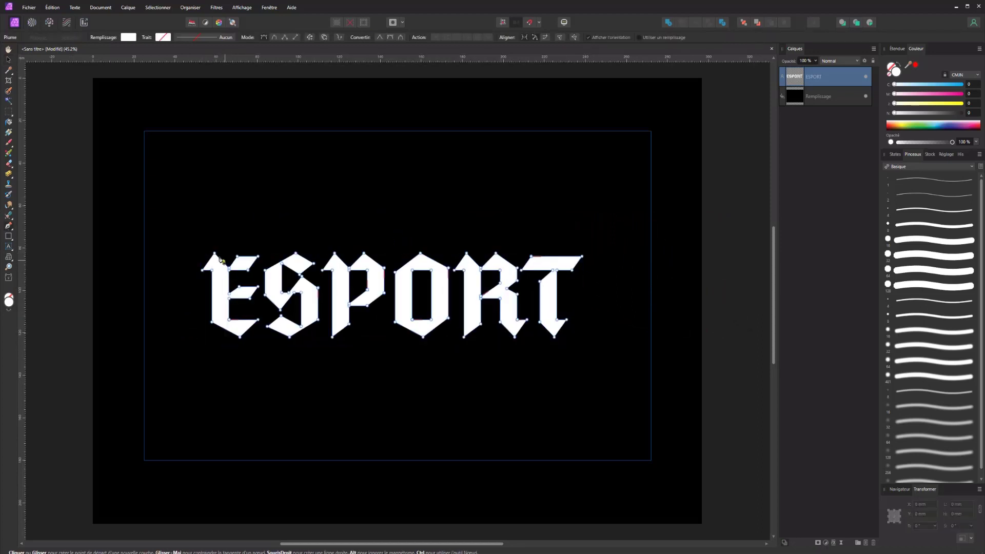
pyautogui.click(181, 239)
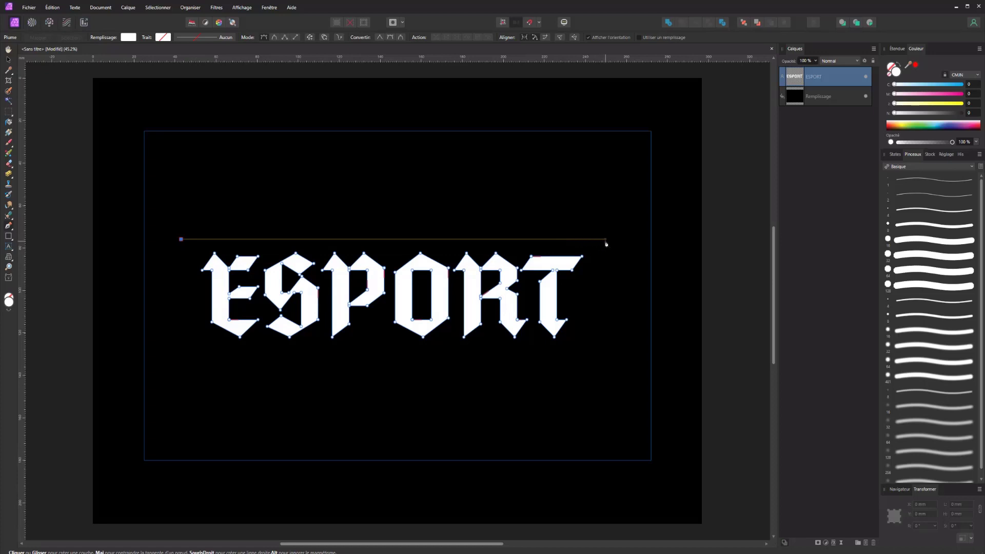
pyautogui.click(610, 240)
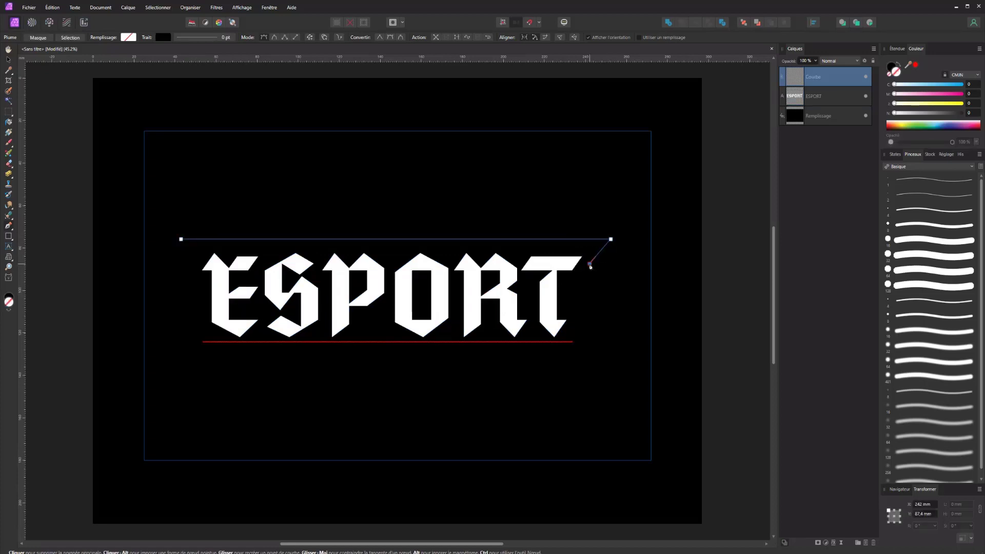
pyautogui.moveTo(589, 264); pyautogui.dragTo(583, 334)
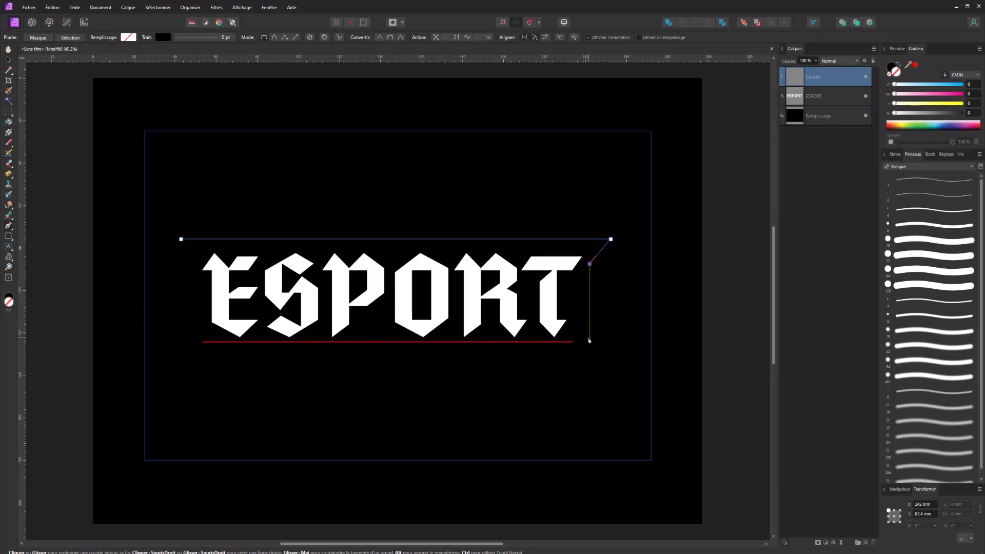
pyautogui.click(589, 339)
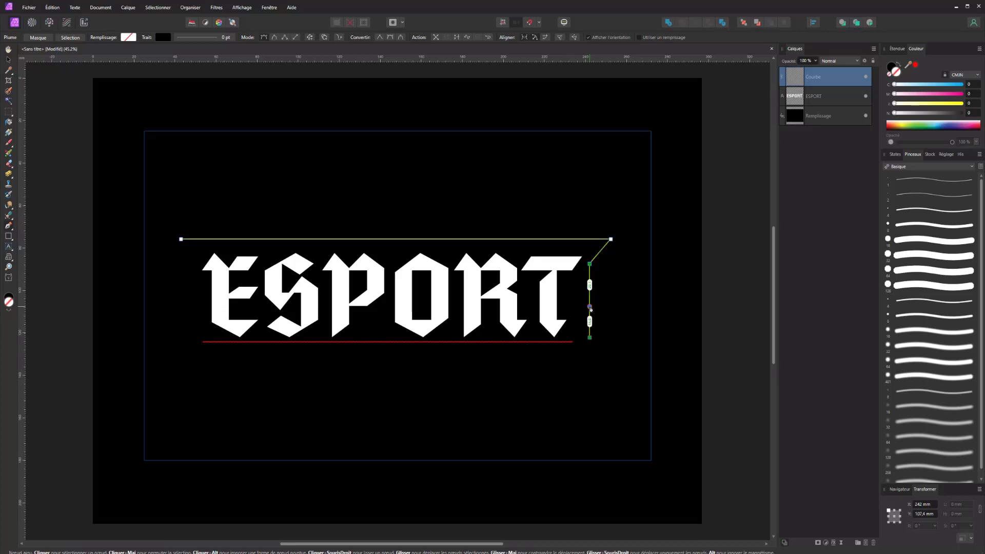
pyautogui.hotkey('ctrl', 'z')
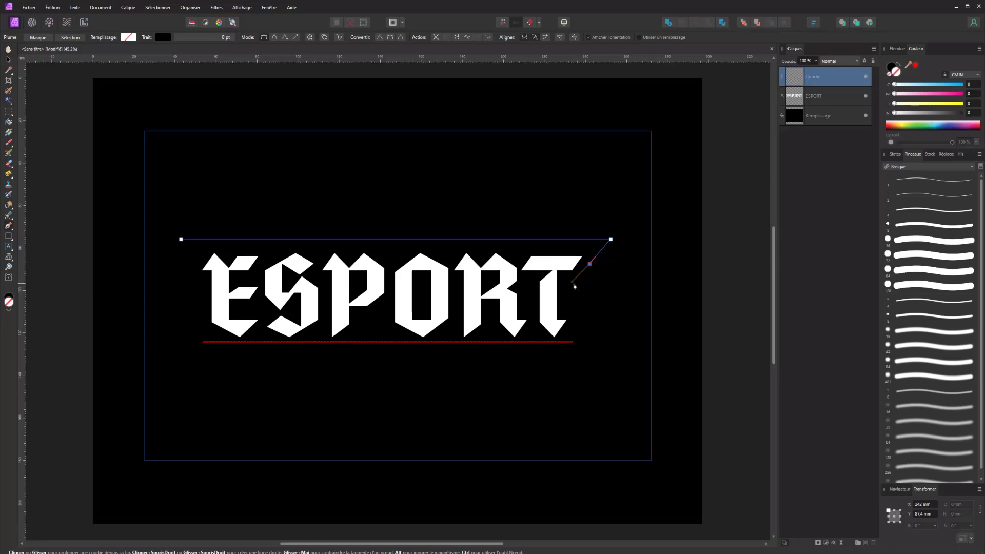
# Continue the Pen outline down the T's outer side, out around its foot and to a point below its stem
pyautogui.moveTo(571, 282); pyautogui.dragTo(570, 314)
pyautogui.click(571, 316)
pyautogui.click(585, 317)
pyautogui.hotkey('ctrl', 'z')
pyautogui.hotkey('ctrl', 'z')
pyautogui.click(571, 313)
pyautogui.click(589, 313)
pyautogui.moveTo(557, 348)
pyautogui.mouseDown()
pyautogui.moveTo(249, 347)
pyautogui.moveTo(510, 354)
pyautogui.moveTo(544, 342)
pyautogui.mouseUp()
pyautogui.click(535, 331)
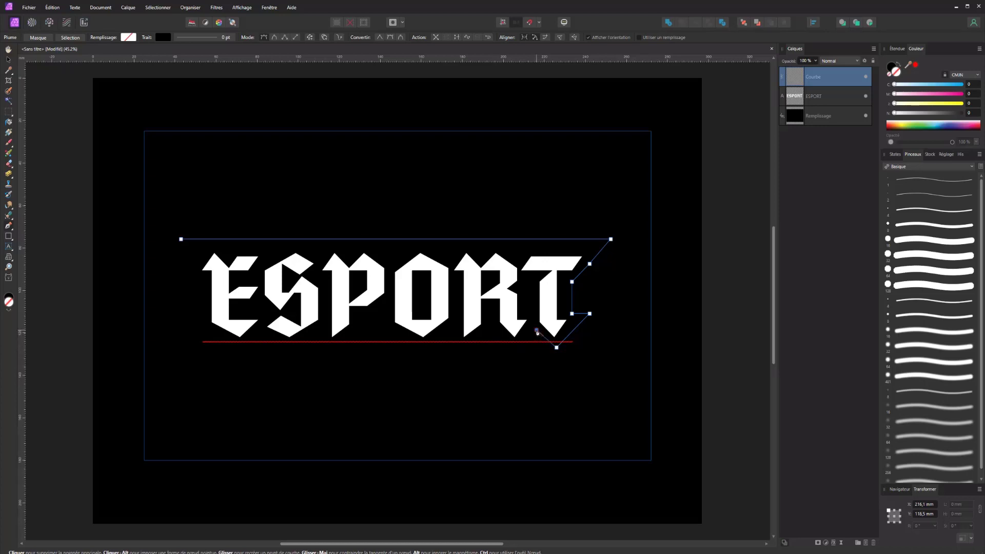
pyautogui.hotkey('ctrl', 'z')
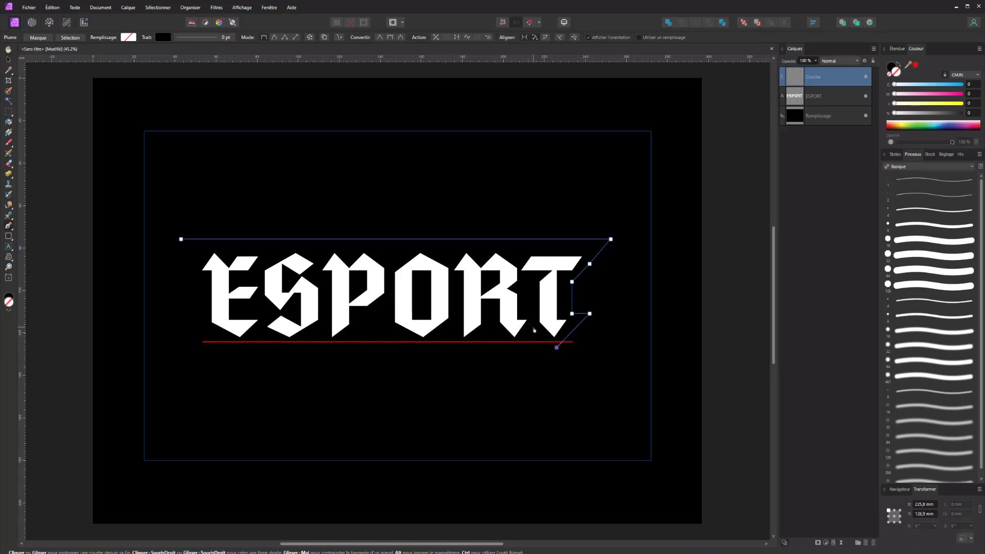
# Extend the Pen outline beneath the R, notching up between T and R and between the R's legs, with points below both feet
pyautogui.click(534, 328)
pyautogui.click(521, 344)
pyautogui.hotkey('ctrl', 'z')
pyautogui.click(519, 348)
pyautogui.click(493, 328)
pyautogui.click(485, 327)
pyautogui.click(466, 347)
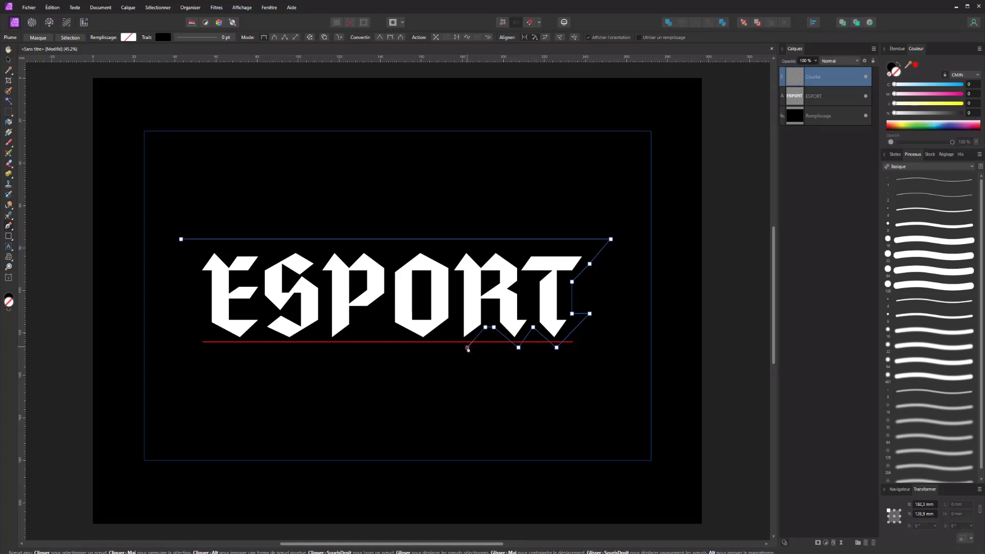
pyautogui.hotkey('ctrl', 'z')
pyautogui.click(465, 348)
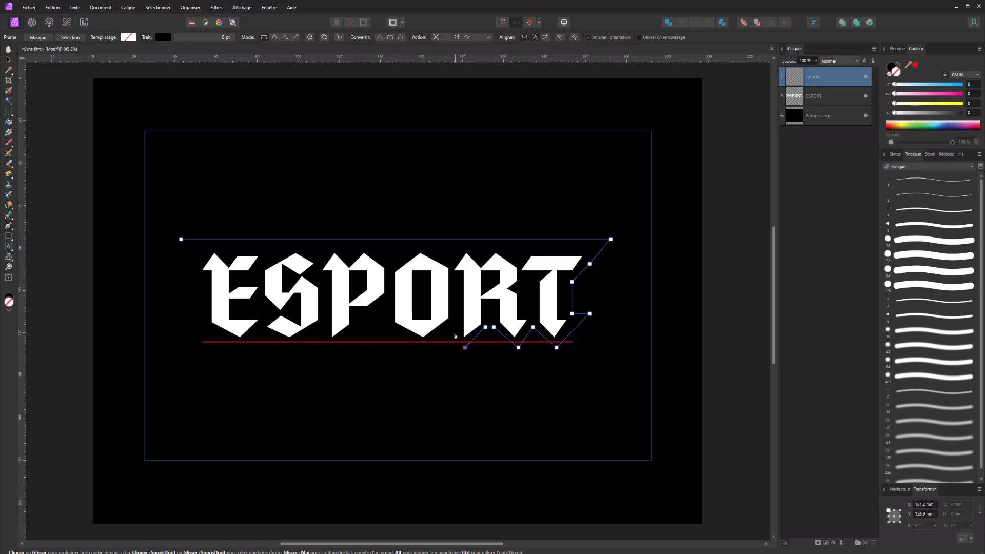
pyautogui.hotkey('ctrl', 'z')
pyautogui.click(465, 347)
# Trace the Pen outline up between R and O, along a flat segment below the O, and up to the gap before the P
pyautogui.click(458, 340)
pyautogui.click(457, 327)
pyautogui.click(431, 348)
pyautogui.click(418, 348)
pyautogui.click(390, 328)
pyautogui.hotkey('ctrl', 'z')
pyautogui.click(384, 328)
# Continue the Pen outline to a point below the P's stem, through a small notch, and along a flat segment below the S
pyautogui.click(342, 348)
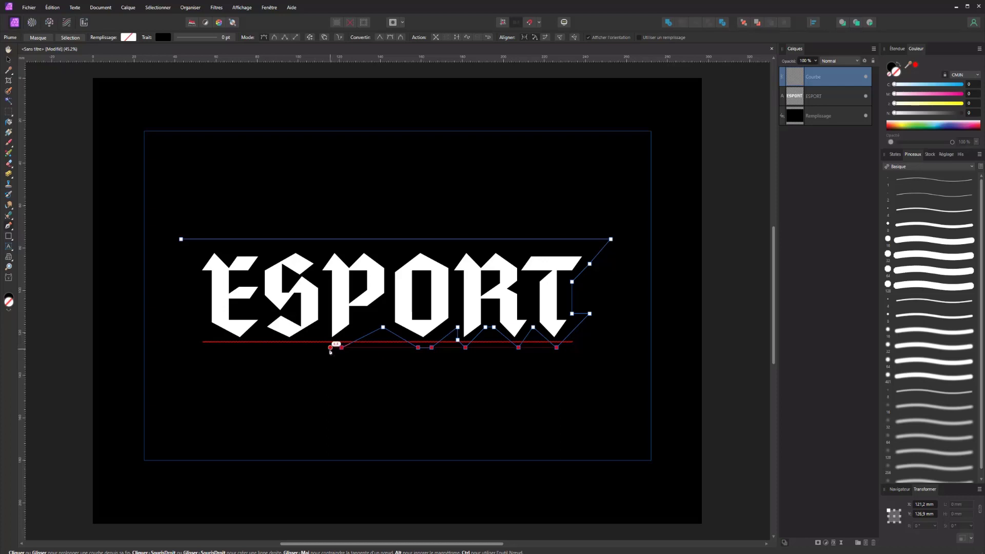
pyautogui.click(327, 347)
pyautogui.hotkey('ctrl', 'z')
pyautogui.hotkey('ctrl', 'z')
pyautogui.click(333, 348)
pyautogui.click(308, 348)
pyautogui.click(292, 348)
pyautogui.hotkey('ctrl', 'z')
pyautogui.click(286, 348)
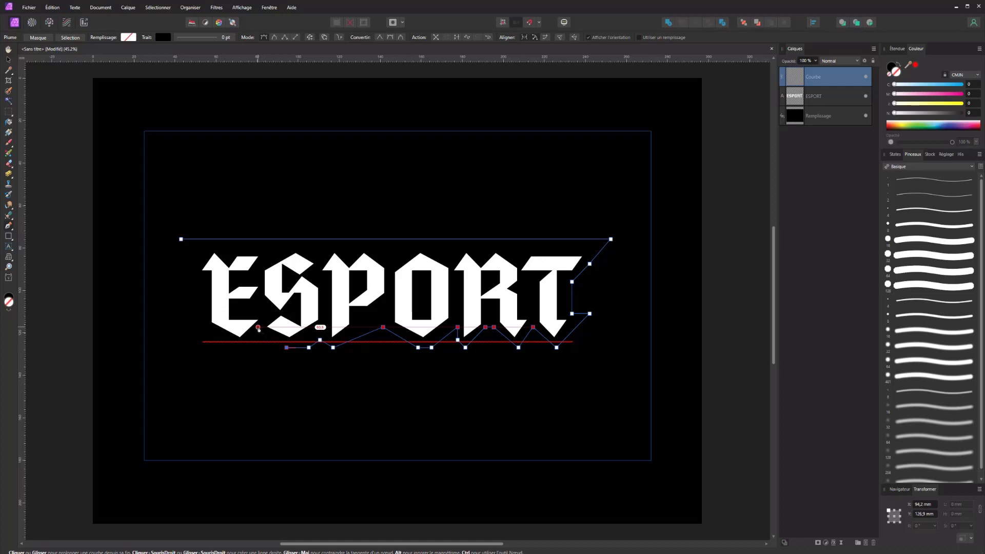
# Finish the Pen outline with a notch between S and E, a point below the E, and a vertical side closed at the starting node
pyautogui.click(258, 328)
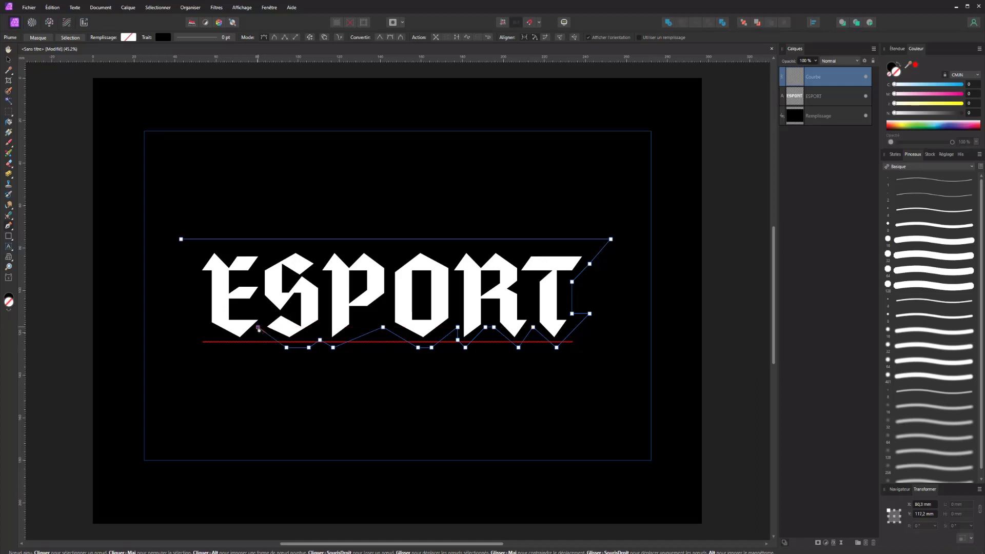
pyautogui.hotkey('ctrl', 'z')
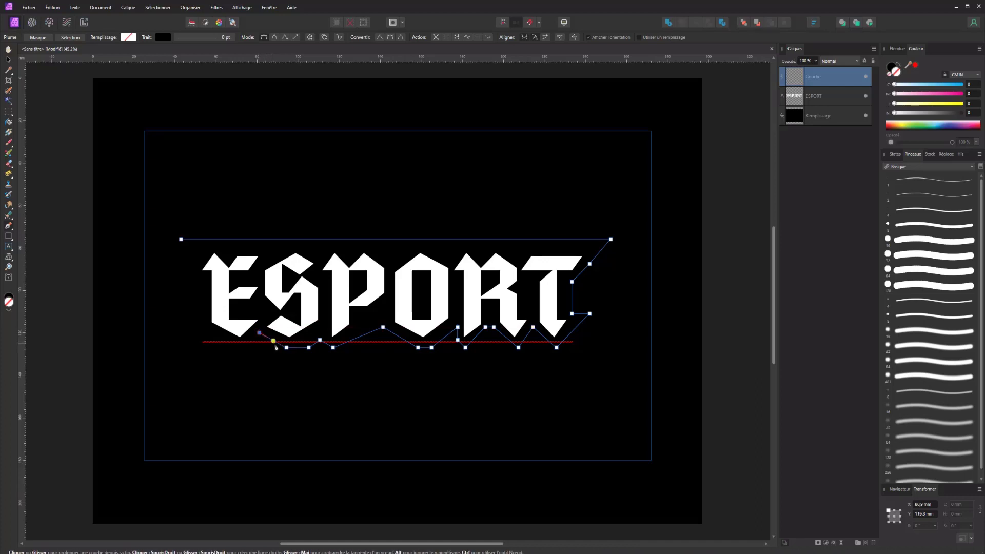
pyautogui.click(241, 347)
pyautogui.click(208, 334)
pyautogui.moveTo(180, 357); pyautogui.dragTo(178, 265)
pyautogui.hotkey('ctrl', 'z')
pyautogui.click(185, 347)
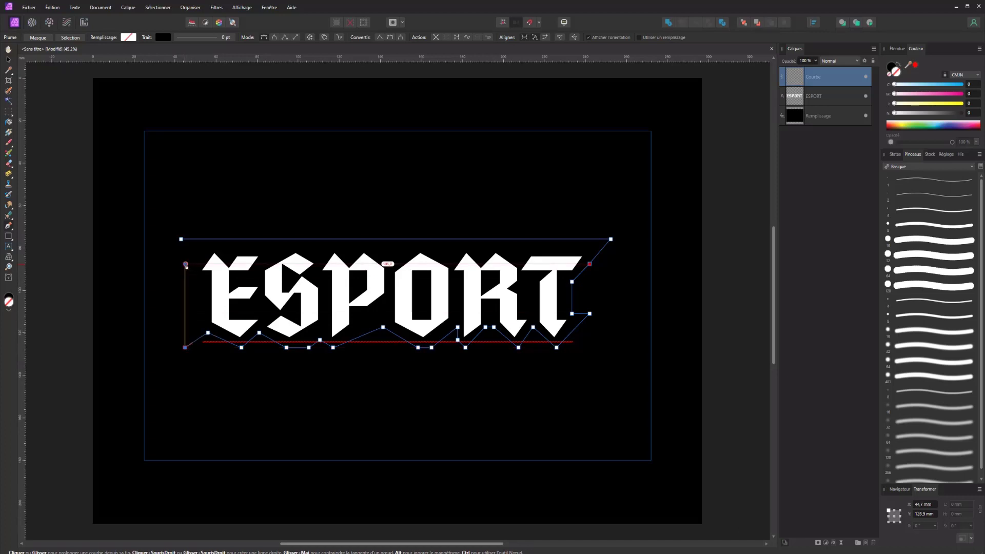
pyautogui.click(186, 264)
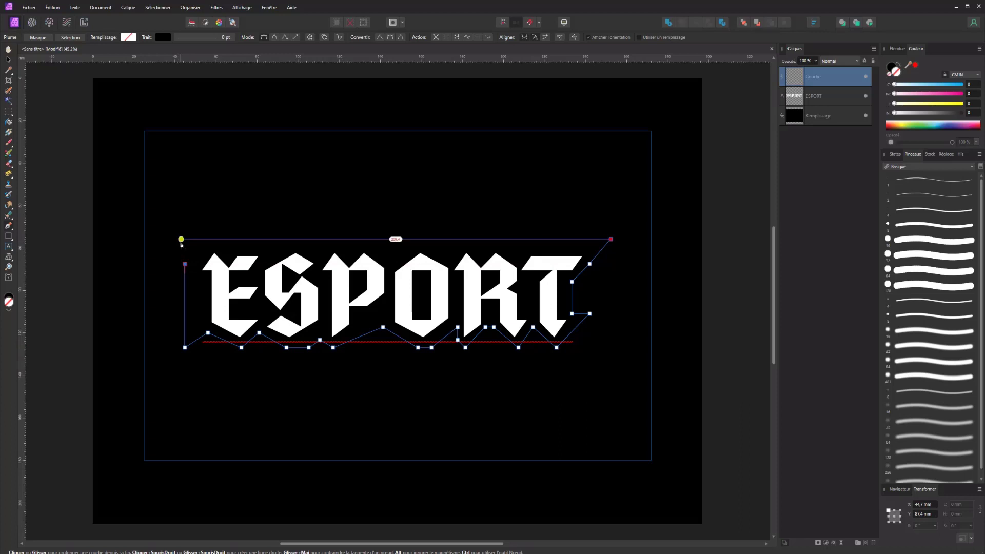
pyautogui.click(181, 239)
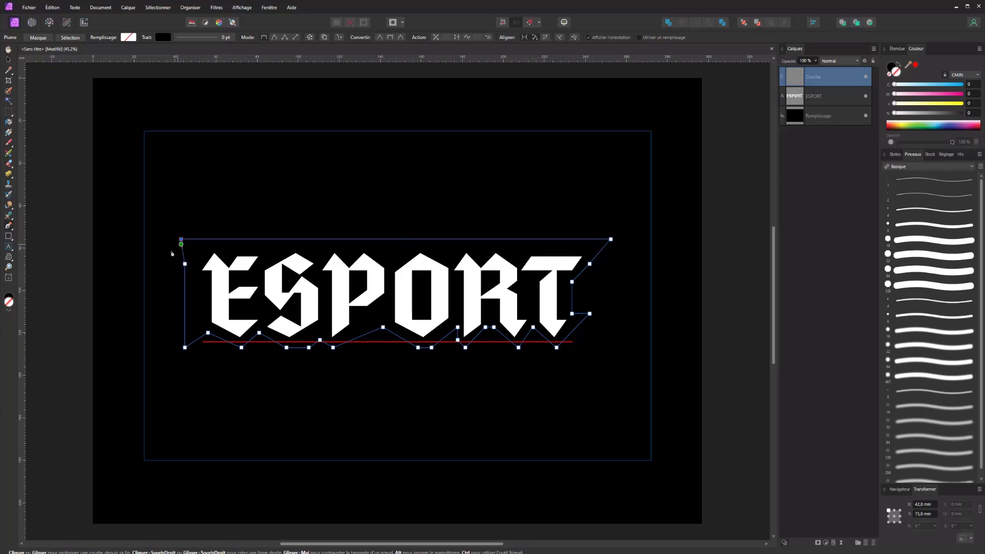
# Move the outline's loose end node outward with the Node tool to about X 32.7 mm, level with the top edge
pyautogui.click(9, 61)
pyautogui.click(11, 238)
pyautogui.click(11, 228)
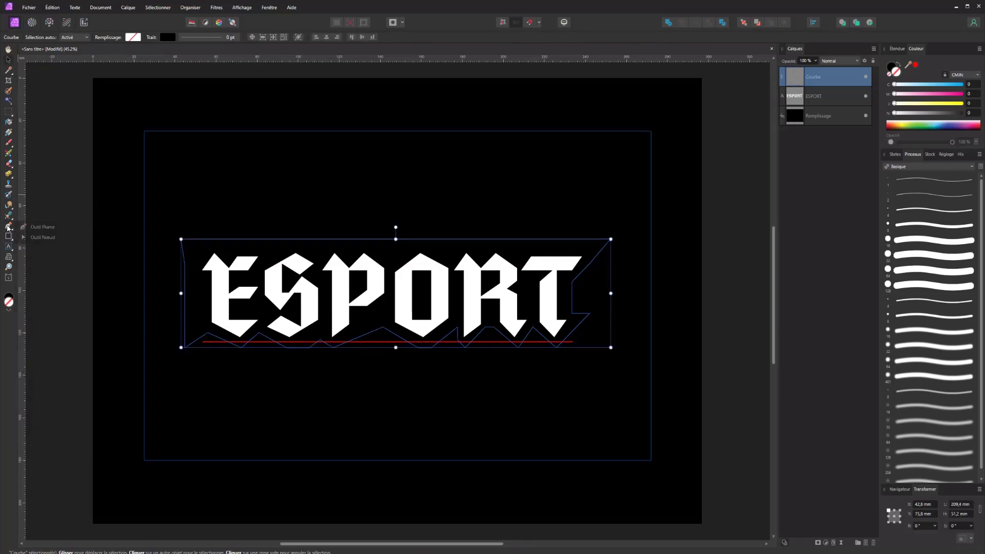
pyautogui.click(31, 238)
pyautogui.click(181, 242)
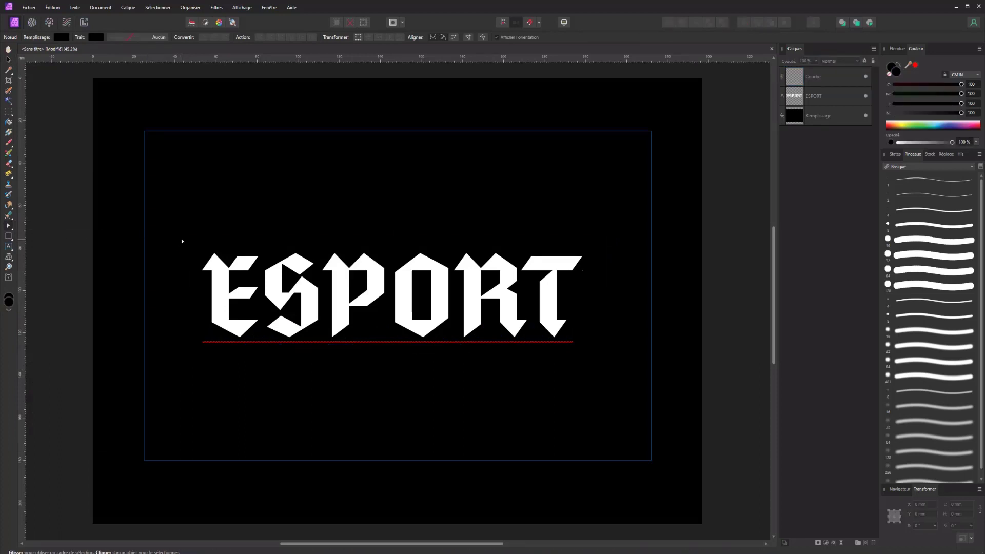
pyautogui.click(181, 241)
pyautogui.moveTo(180, 239); pyautogui.dragTo(155, 240)
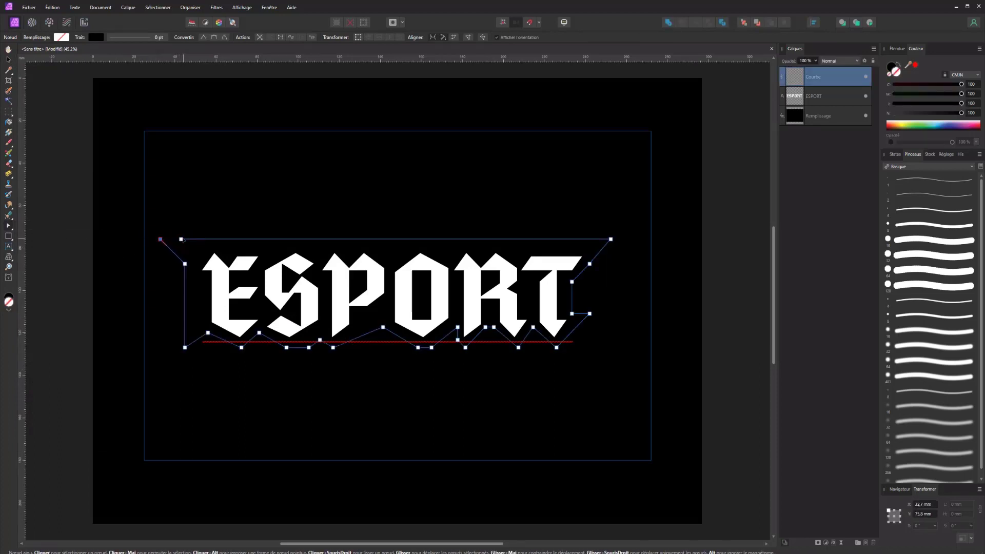
# Close the outline with the Pen tool by joining the moved end node to the starting node
pyautogui.click(9, 224)
pyautogui.click(36, 226)
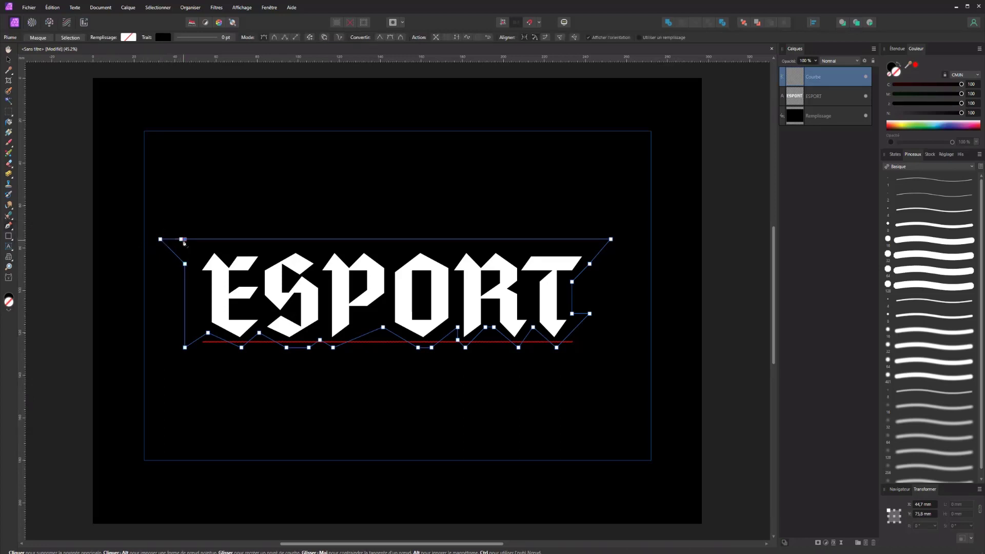
pyautogui.click(181, 239)
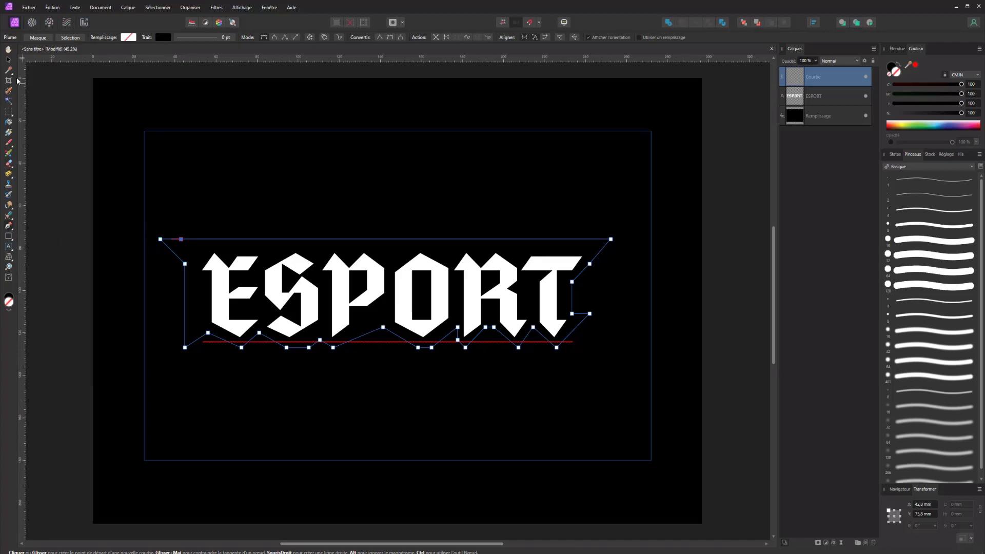
# Place the curve layer beneath the ESPORT text and fill it brown with CMYK 28, 79, 100, 55
pyautogui.moveTo(807, 81); pyautogui.dragTo(806, 104)
pyautogui.click(920, 93)
pyautogui.click(913, 85)
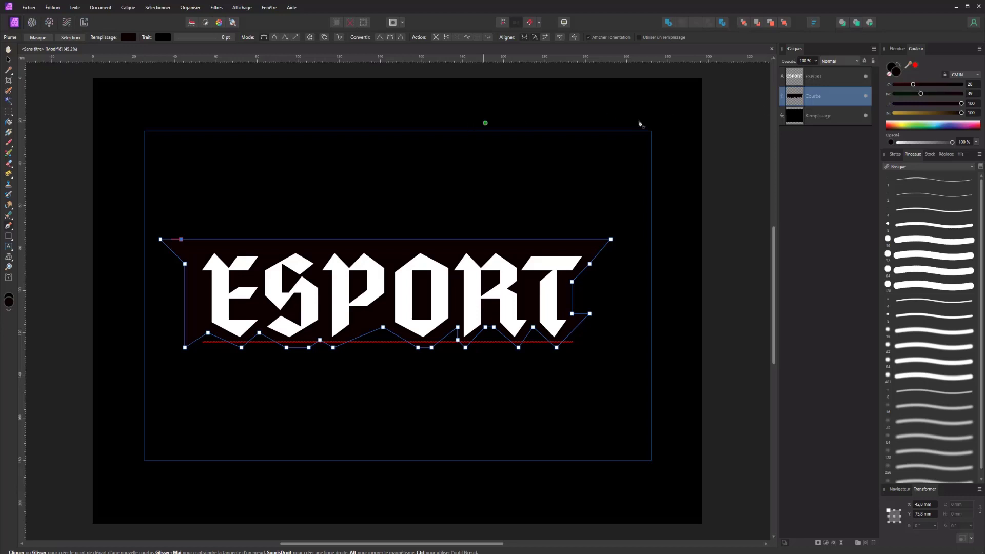
pyautogui.click(932, 113)
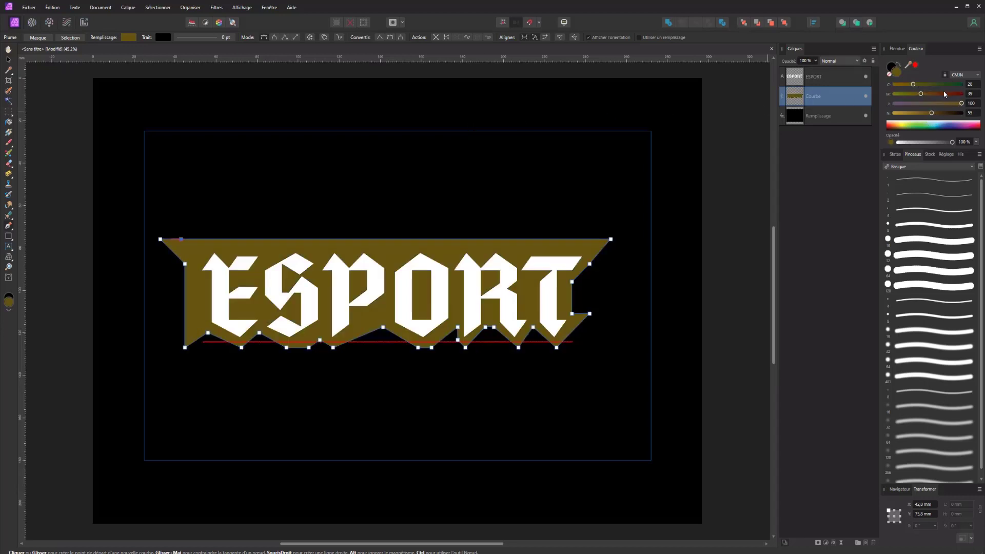
pyautogui.click(947, 94)
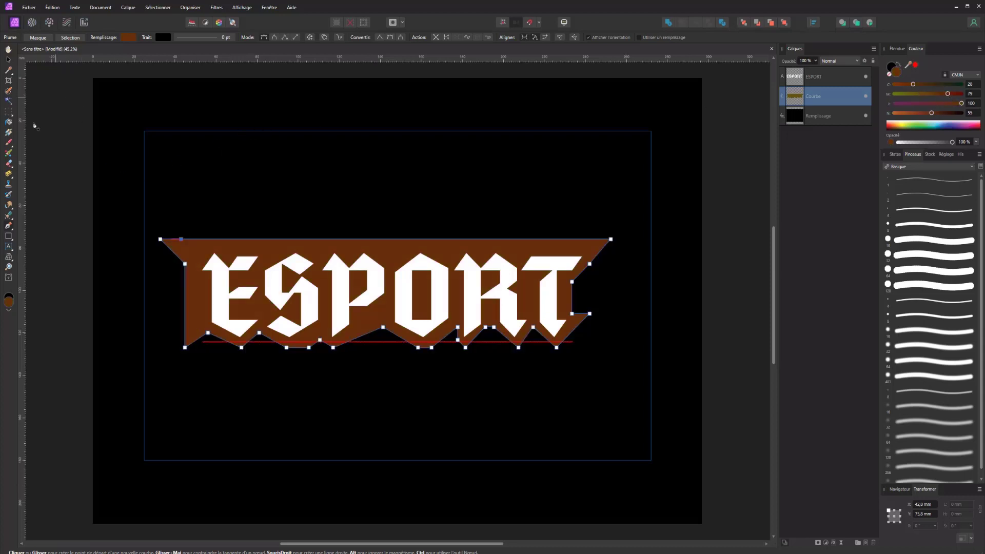
# Pull the outline's side beside the E inward with the Node tool and lower its top edge to about Y 80.6 mm
pyautogui.click(11, 226)
pyautogui.click(41, 237)
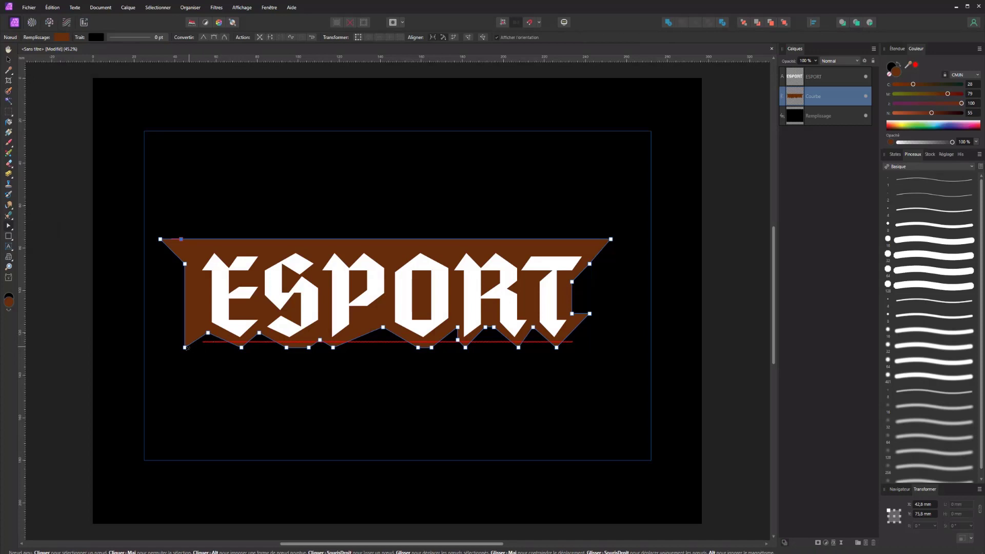
pyautogui.click(184, 347)
pyautogui.keyDown('shift'); pyautogui.click(185, 264); pyautogui.keyUp('shift')
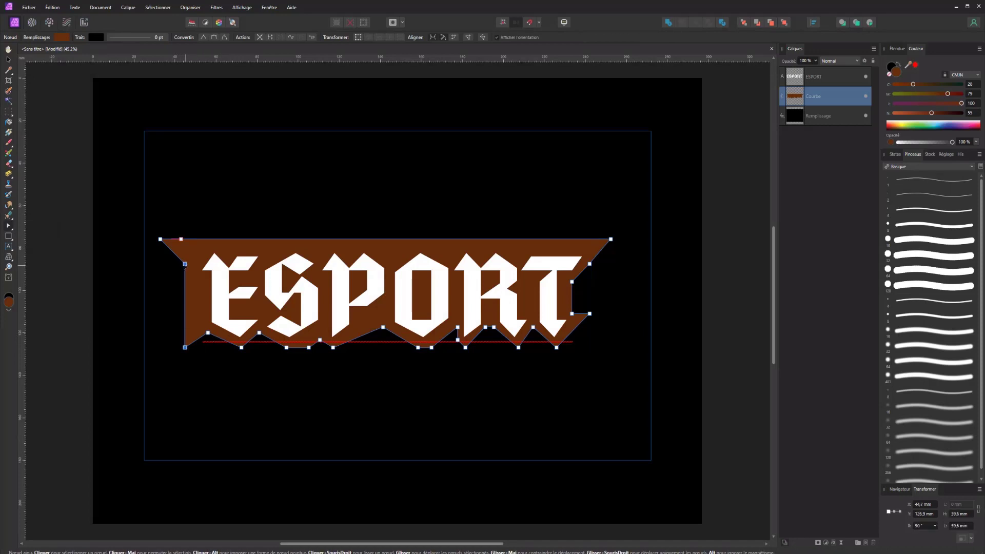
pyautogui.moveTo(184, 263)
pyautogui.mouseDown()
pyautogui.moveTo(198, 263)
pyautogui.moveTo(160, 239)
pyautogui.moveTo(182, 240)
pyautogui.mouseUp()
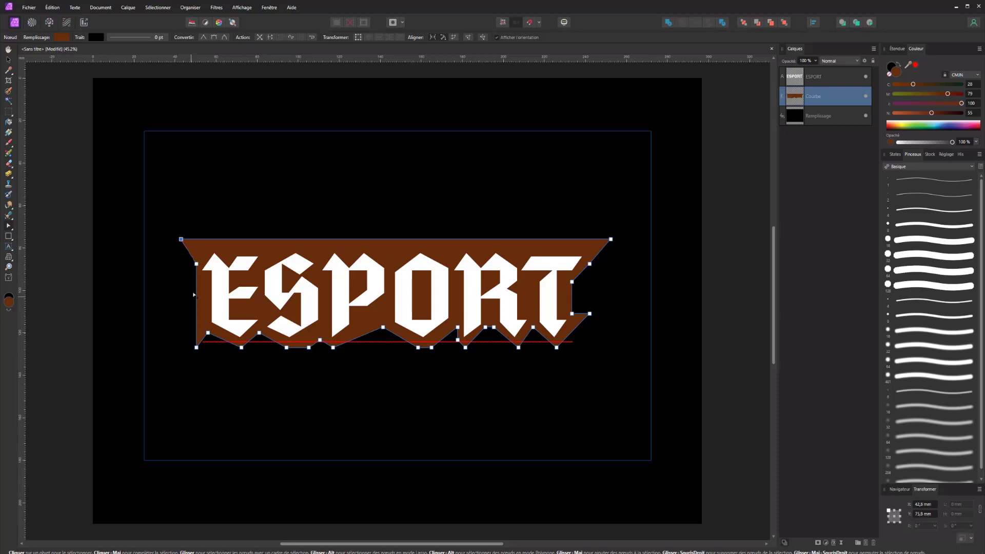
pyautogui.click(184, 240)
pyautogui.moveTo(631, 218); pyautogui.dragTo(183, 250)
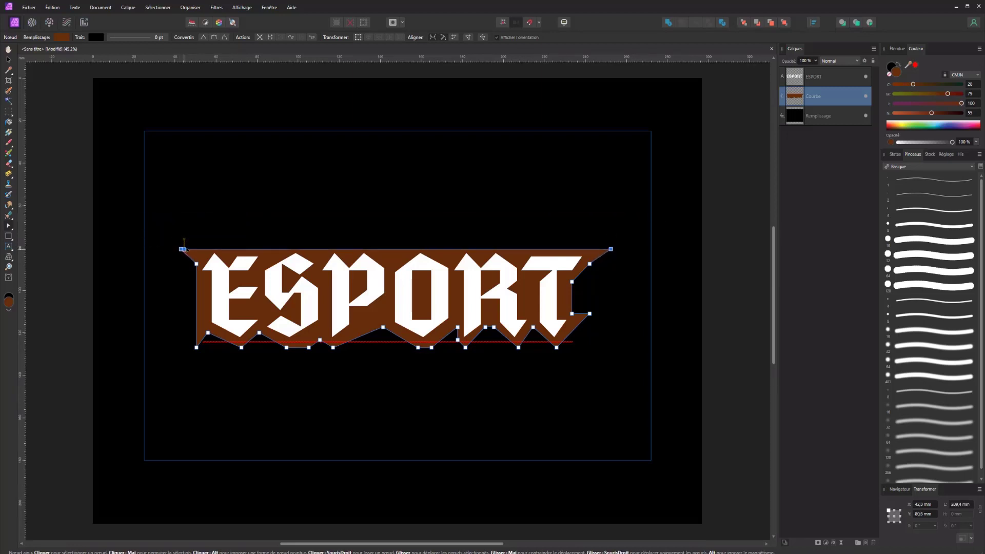
# Shift the flat segment's first node below the O toward the P and raise the notch between P and O
pyautogui.click(418, 348)
pyautogui.moveTo(418, 349); pyautogui.dragTo(383, 327)
pyautogui.keyDown('shift'); pyautogui.click(383, 327); pyautogui.keyUp('shift')
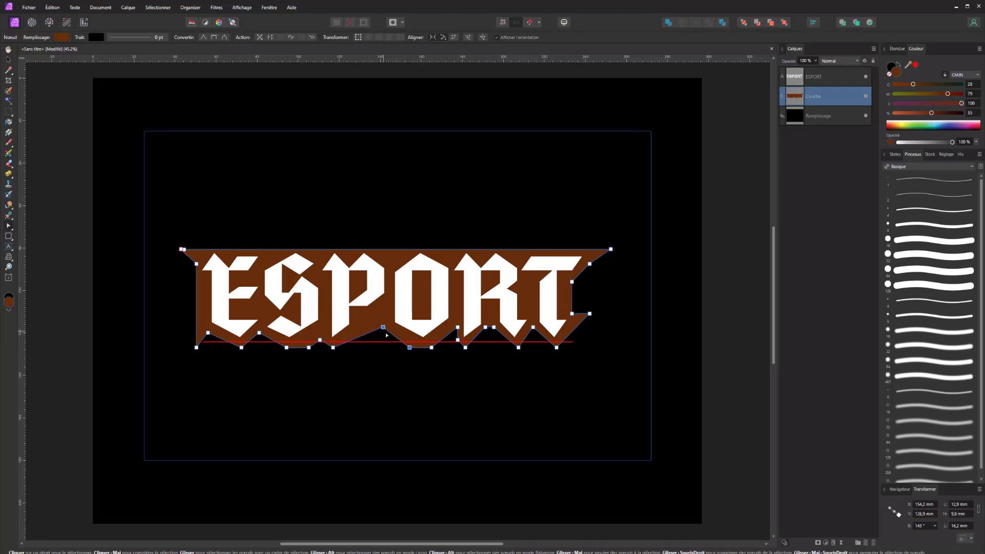
pyautogui.click(382, 327)
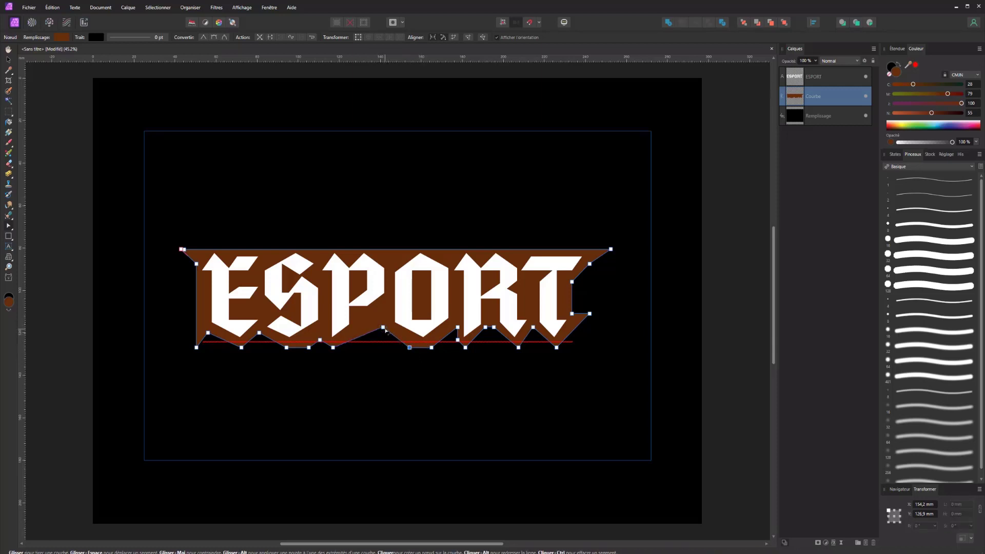
pyautogui.moveTo(382, 327); pyautogui.dragTo(375, 322)
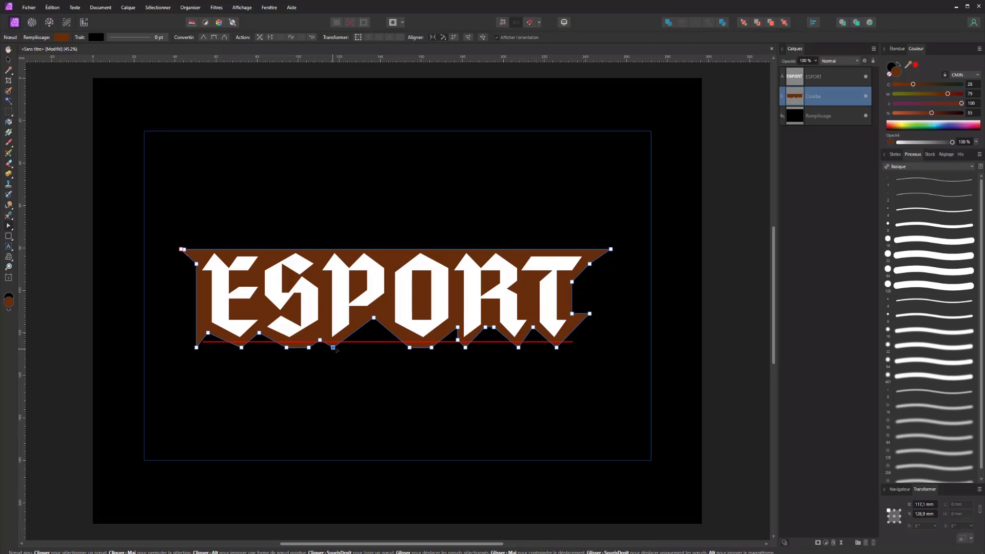
# Sharpen the points below P and S by raising the notch between them and removing the S's extra flat-segment node
pyautogui.moveTo(333, 347); pyautogui.dragTo(285, 348)
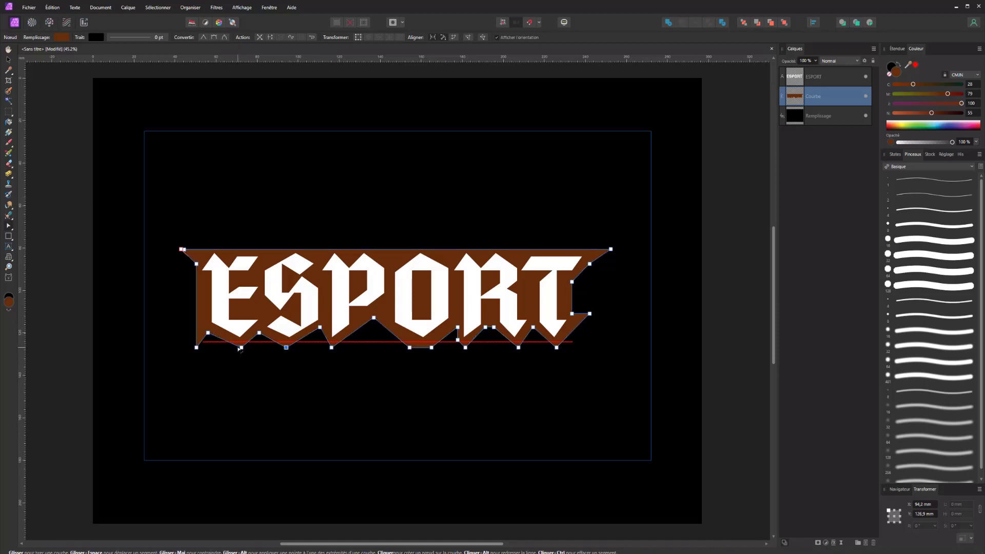
pyautogui.click(208, 335)
pyautogui.press('Delete')
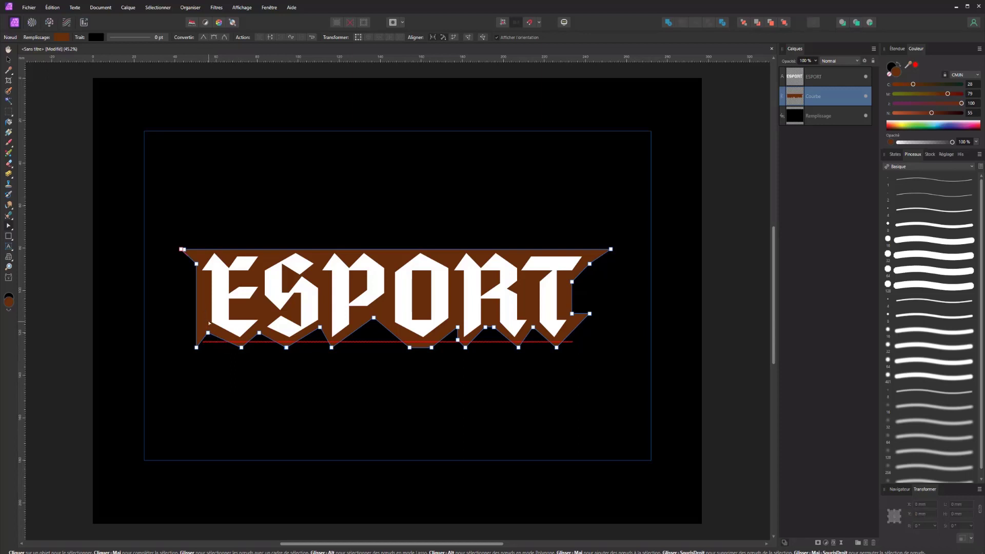
pyautogui.click(210, 333)
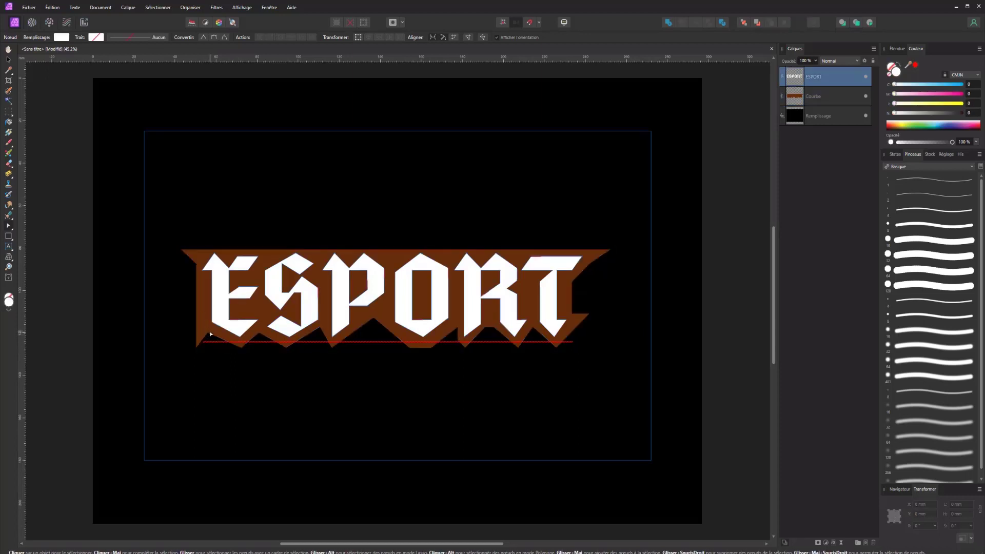
pyautogui.click(521, 277)
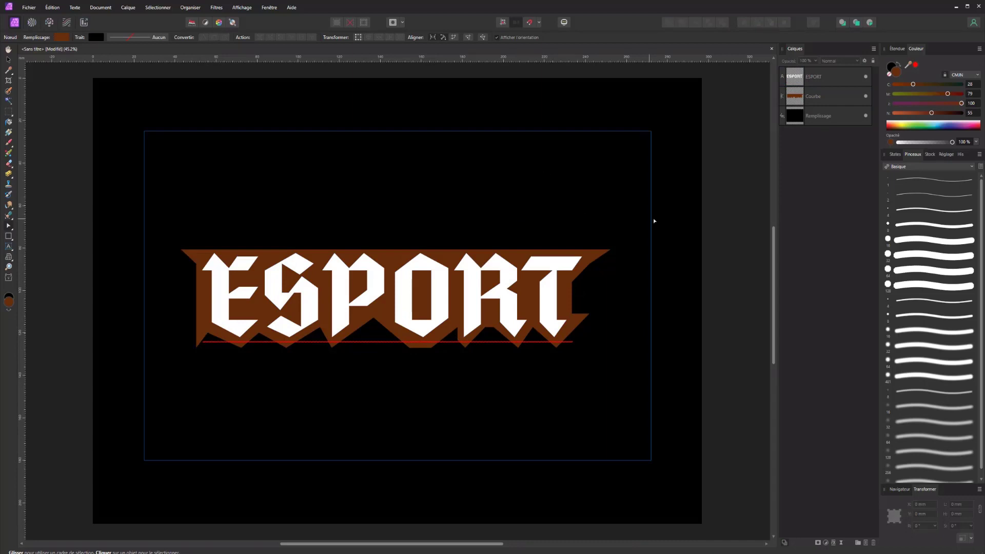
# Pull the outline's upper tip beyond the T inward to about X 246.7 mm and remove the extra node just below it
pyautogui.click(582, 268)
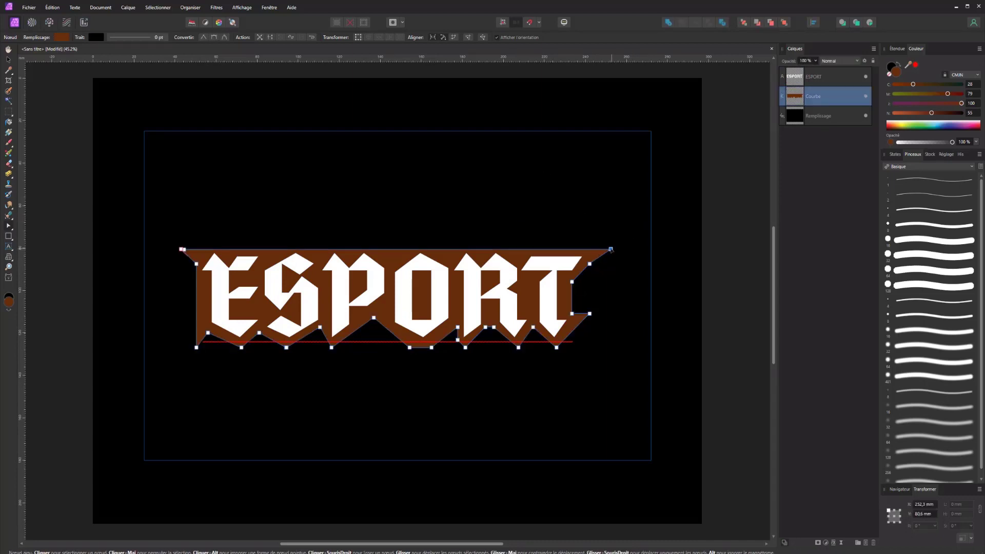
pyautogui.moveTo(602, 249); pyautogui.dragTo(599, 250)
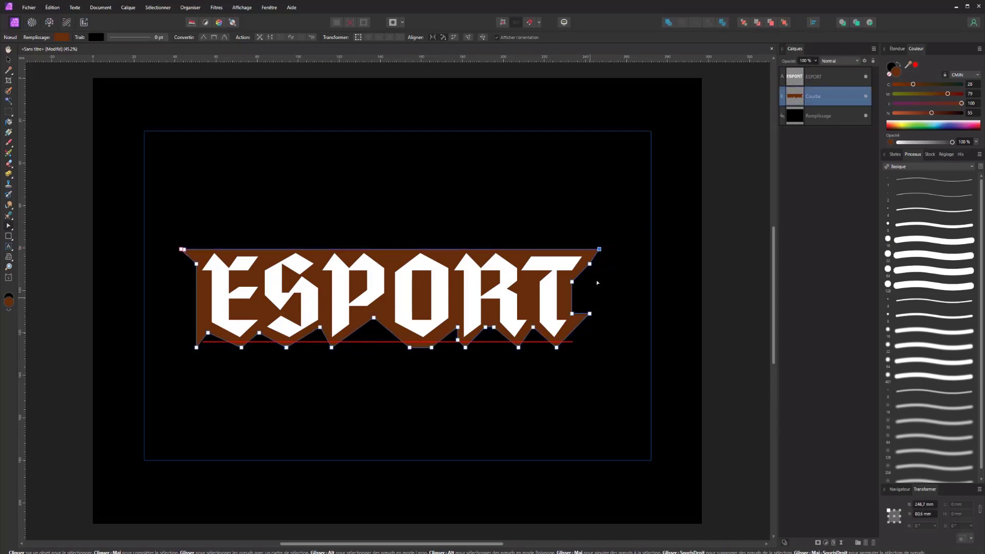
pyautogui.click(572, 282)
pyautogui.click(630, 242)
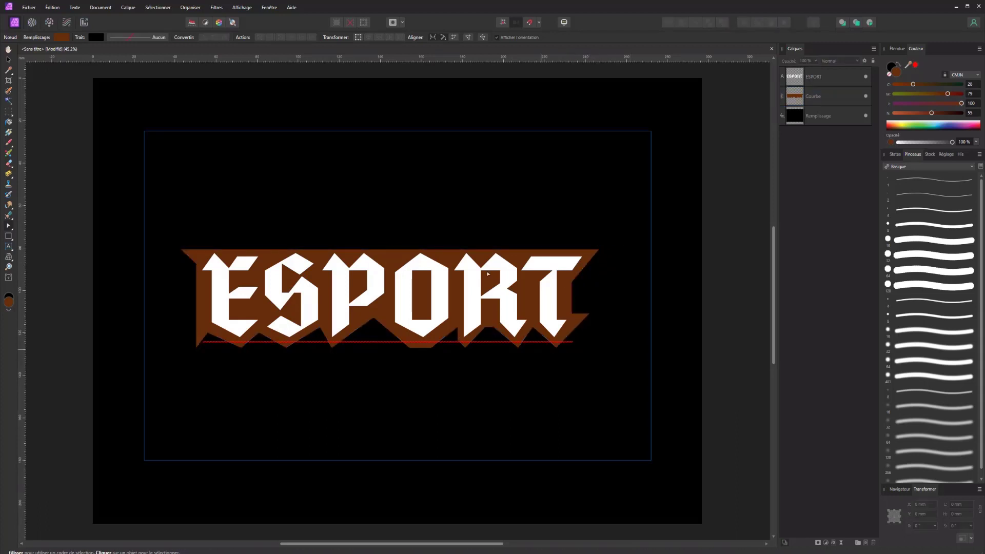
# Give the outline shape a black fill with all CMYK values at 100 and a light blue 3.4 pt stroke
pyautogui.click(589, 261)
pyautogui.moveTo(931, 113); pyautogui.dragTo(976, 85)
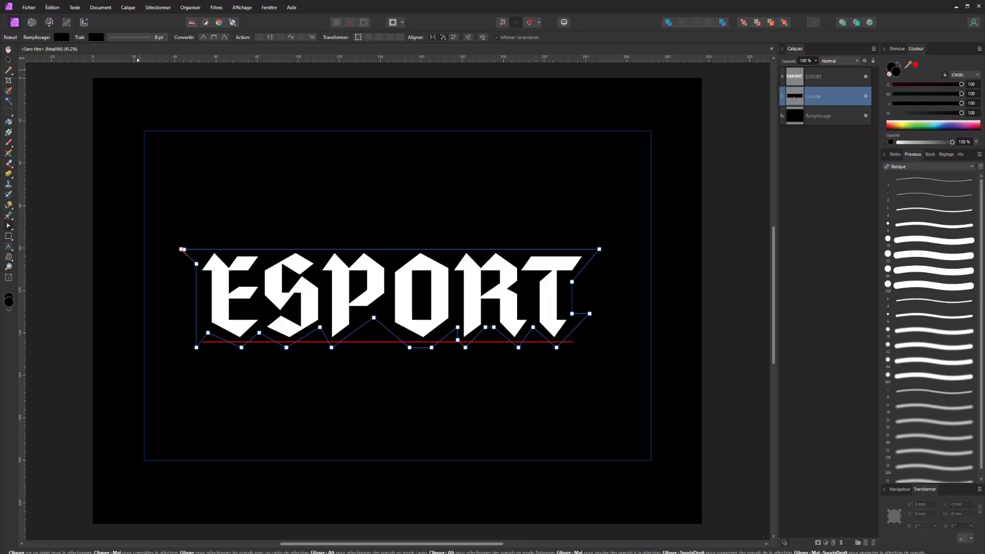
pyautogui.click(129, 41)
pyautogui.moveTo(110, 68); pyautogui.dragTo(118, 66)
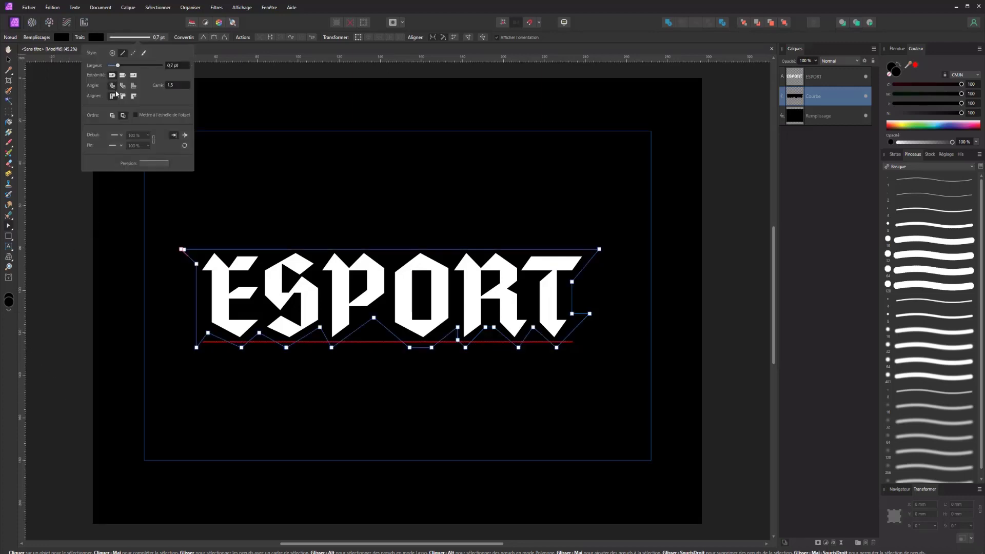
pyautogui.click(99, 41)
pyautogui.click(97, 39)
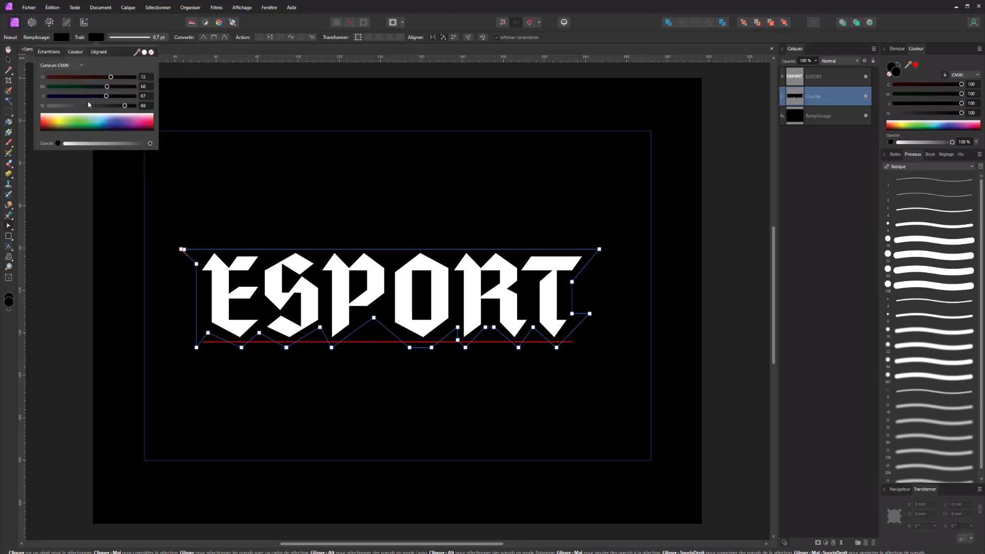
pyautogui.click(99, 121)
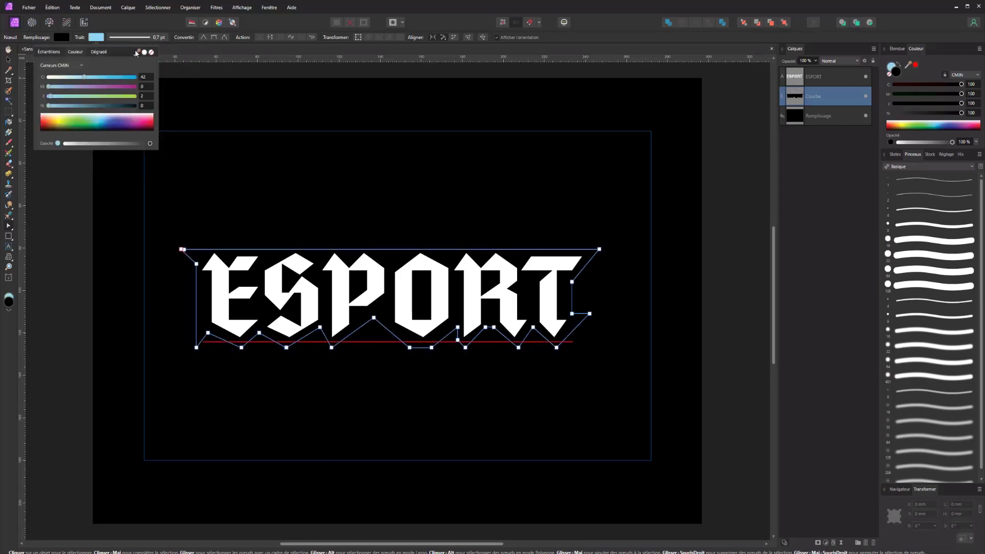
pyautogui.click(129, 37)
pyautogui.moveTo(110, 66); pyautogui.dragTo(124, 67)
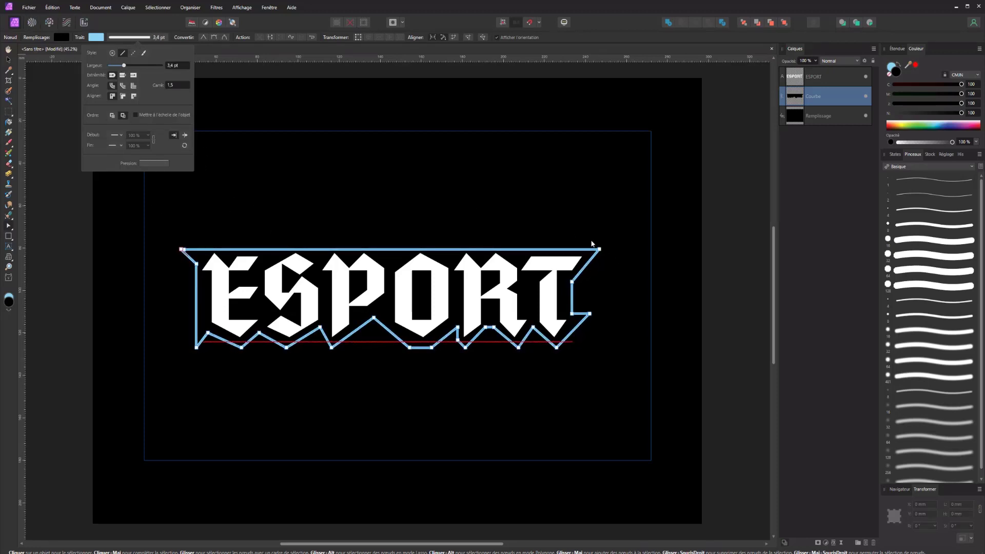
# Raise the outline's top edge nodes slightly and nudge the whole shape down to Y 79.4 mm
pyautogui.click(598, 251)
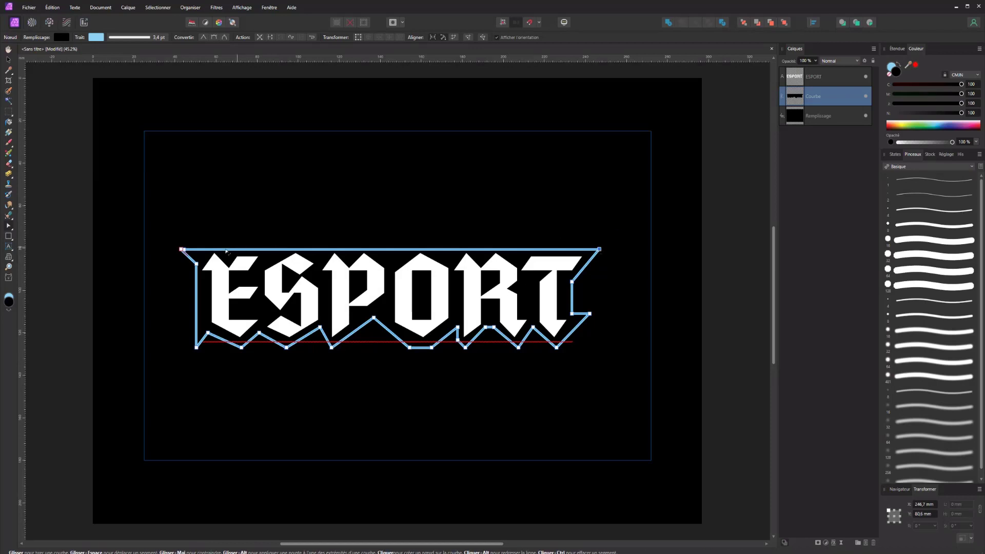
pyautogui.moveTo(169, 241)
pyautogui.mouseDown()
pyautogui.moveTo(193, 255)
pyautogui.moveTo(183, 244)
pyautogui.mouseUp()
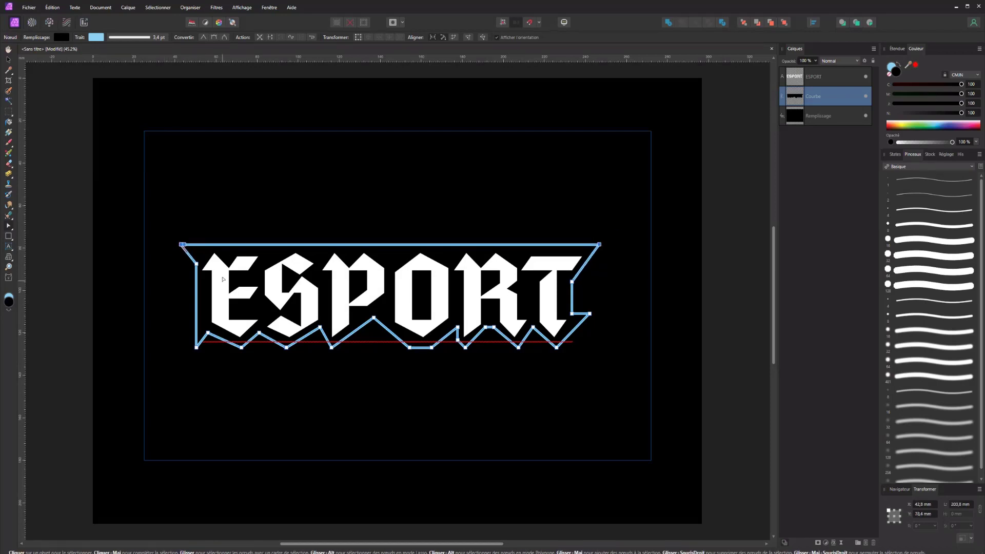
pyautogui.click(8, 59)
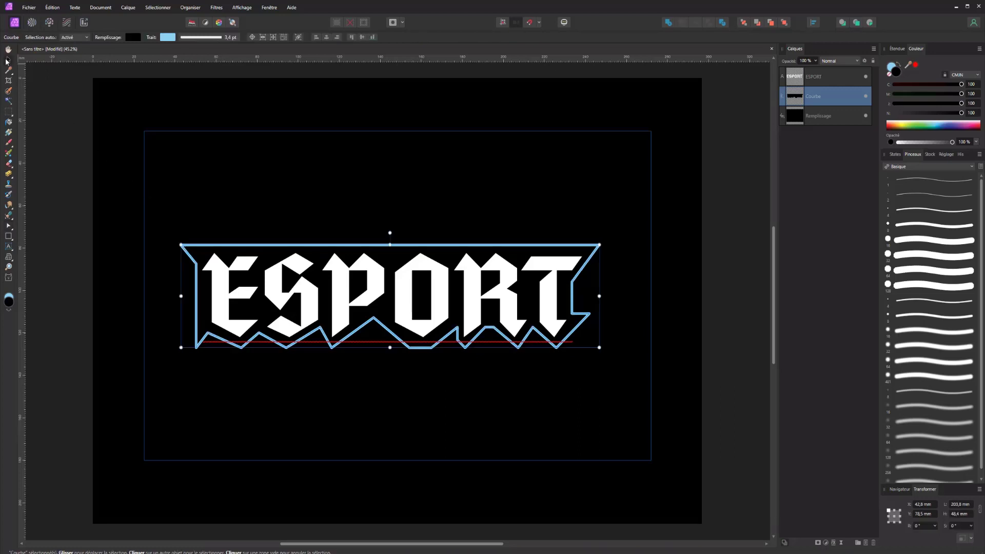
pyautogui.click(111, 165)
pyautogui.click(826, 98)
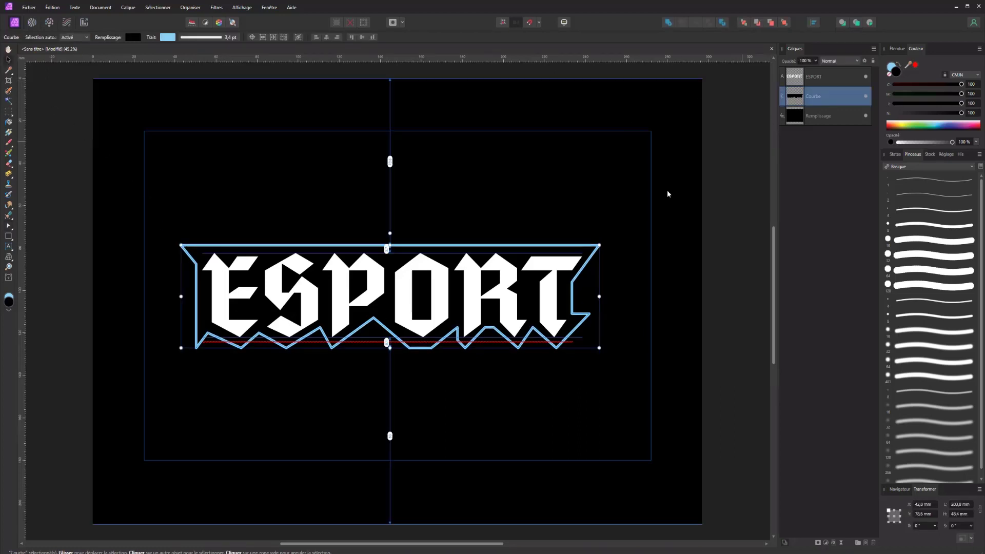
pyautogui.press('Down')
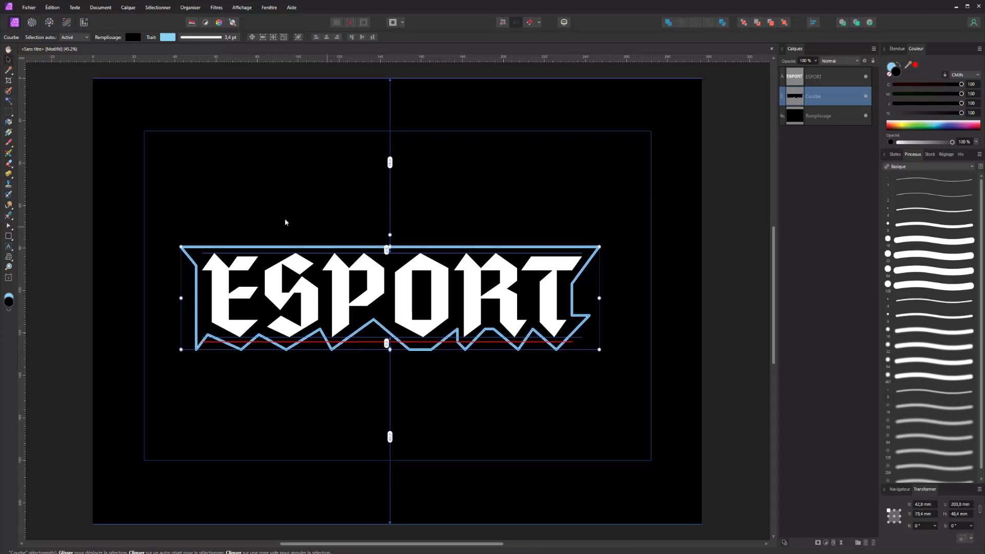
pyautogui.click(130, 304)
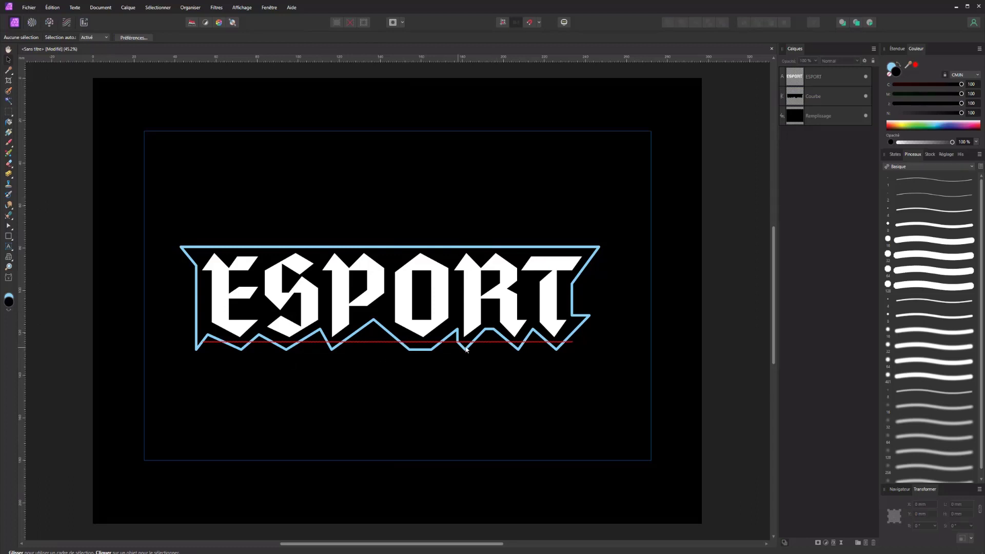
# Recolor the outline shape's fill to dark navy with CMYK values 97, 67, 2 and 78
pyautogui.click(572, 294)
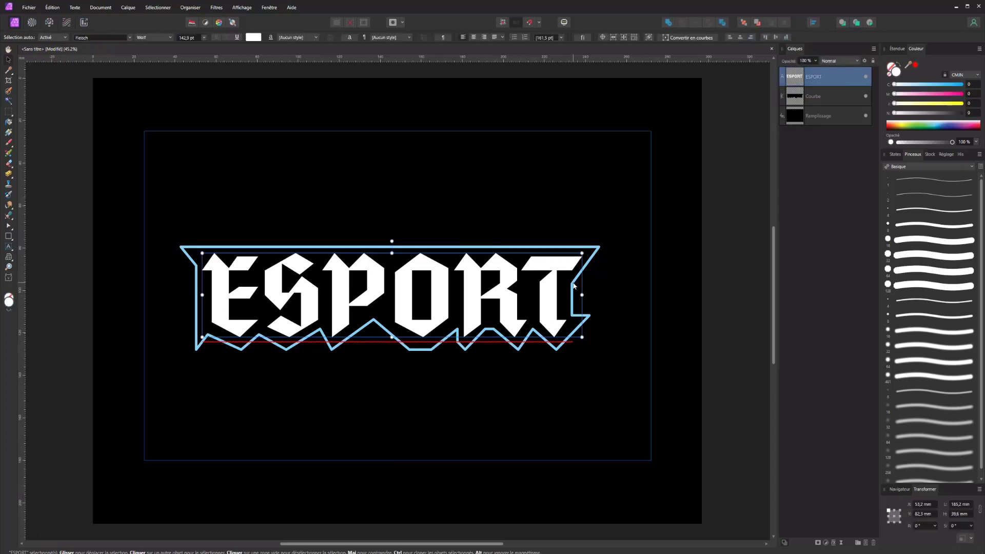
pyautogui.click(855, 99)
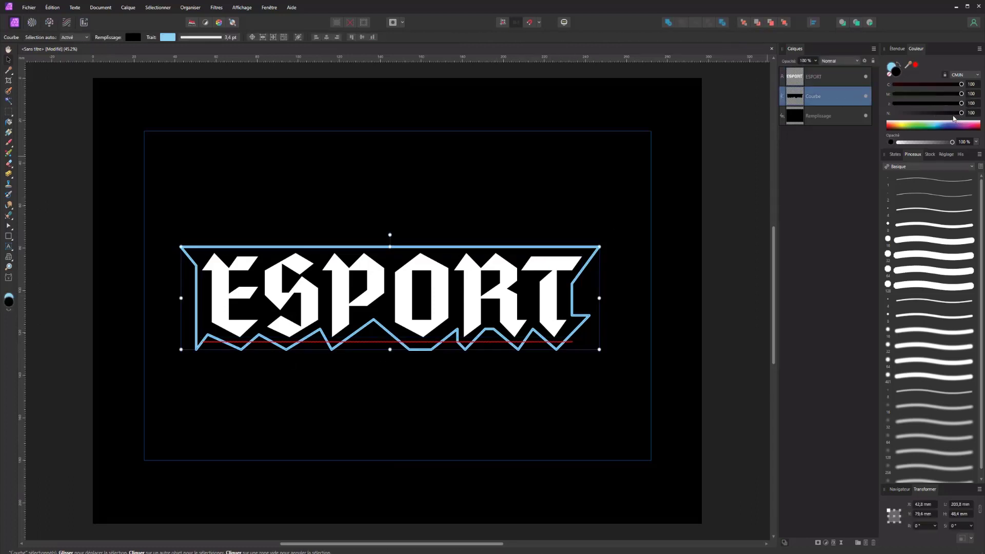
pyautogui.moveTo(954, 115); pyautogui.dragTo(946, 113)
pyautogui.moveTo(932, 85); pyautogui.dragTo(939, 101)
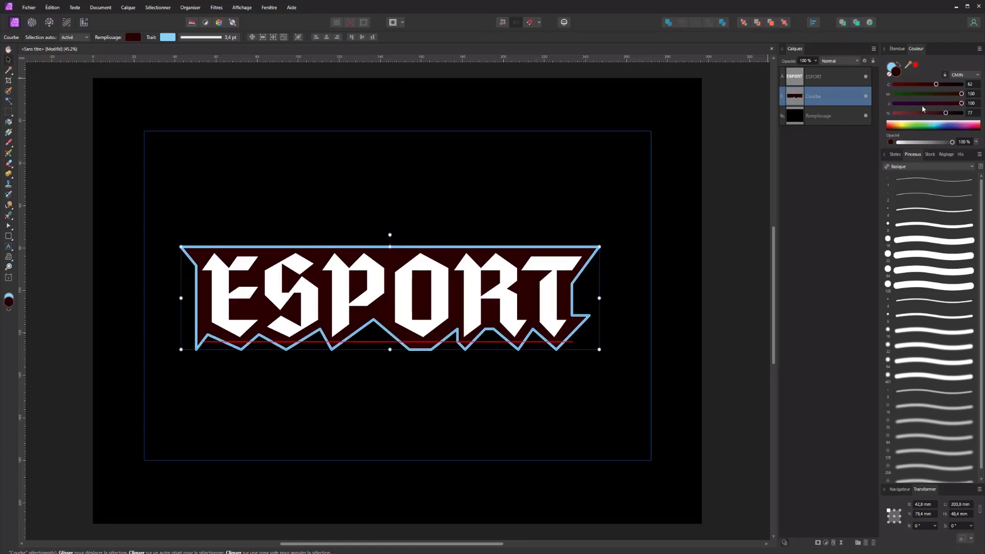
pyautogui.moveTo(945, 124); pyautogui.dragTo(916, 104)
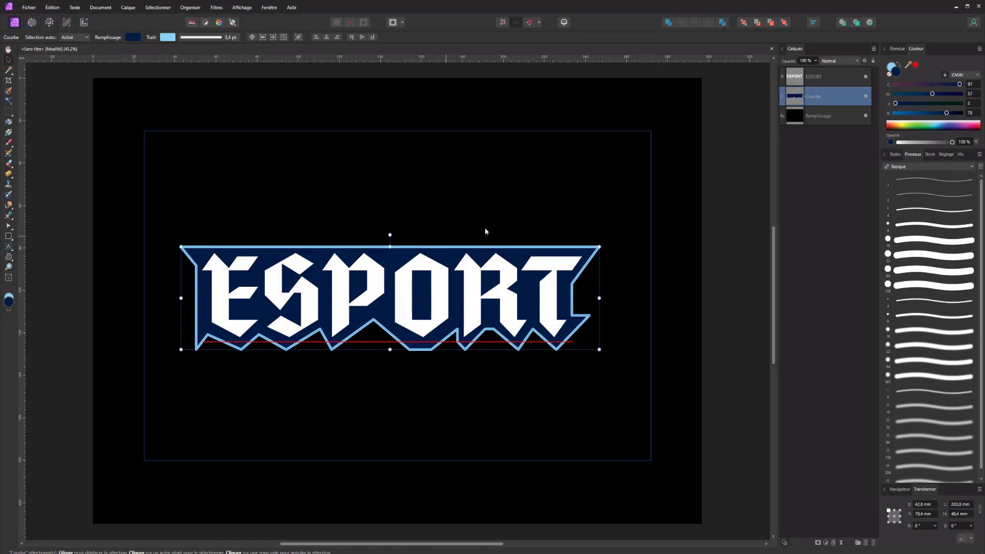
pyautogui.click(939, 94)
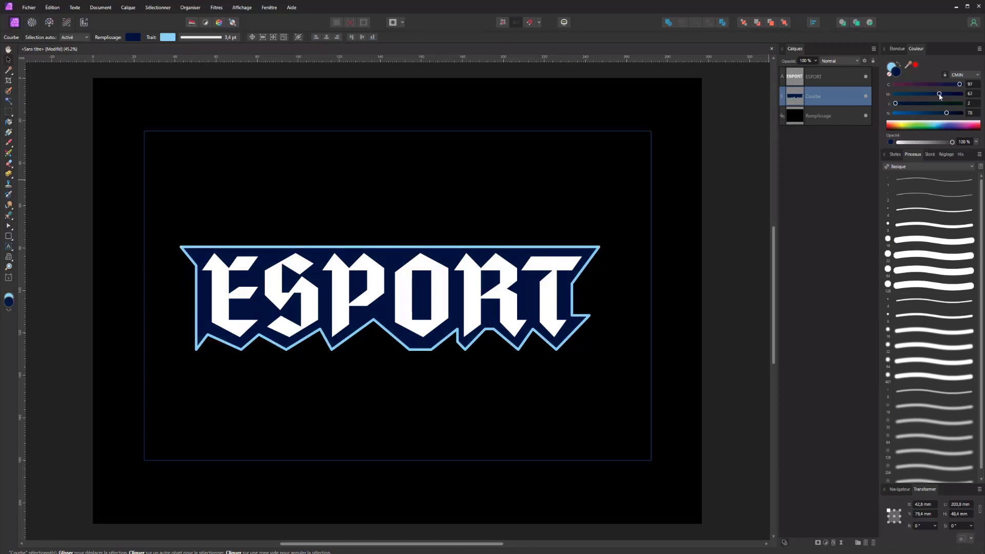
# Draw a closed five-point Pen shape covering the lower half of the ESPORT letters, with its lowest point centered beneath them
pyautogui.click(818, 77)
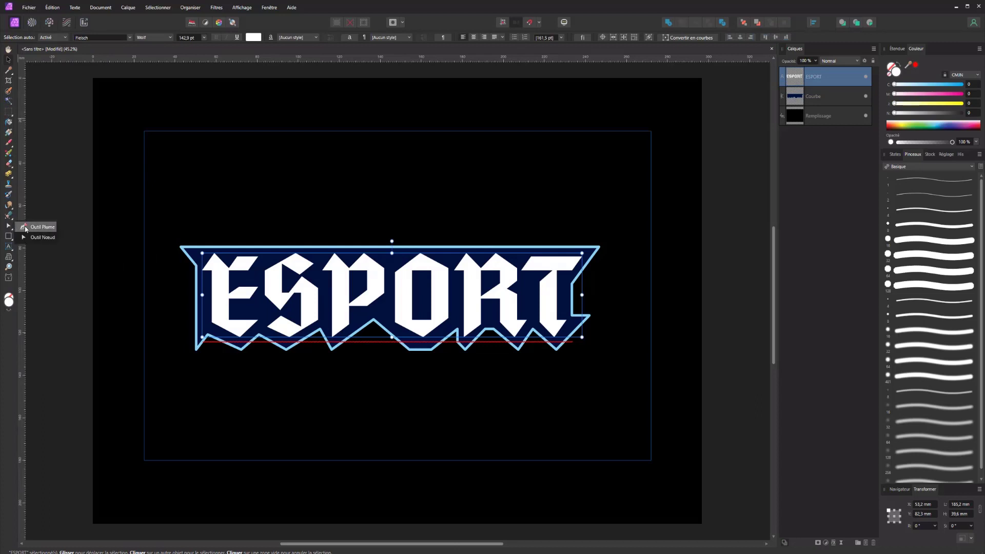
pyautogui.click(8, 226)
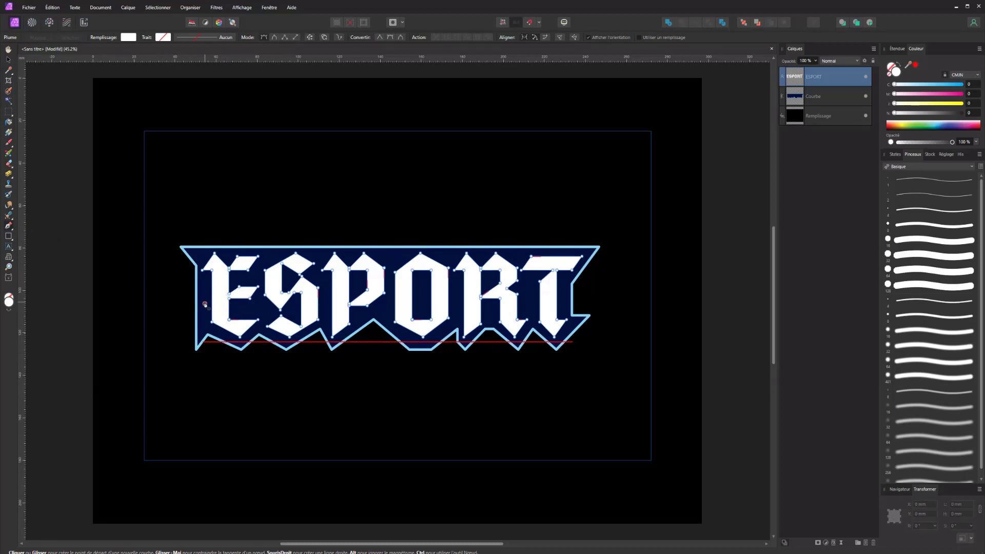
pyautogui.click(172, 298)
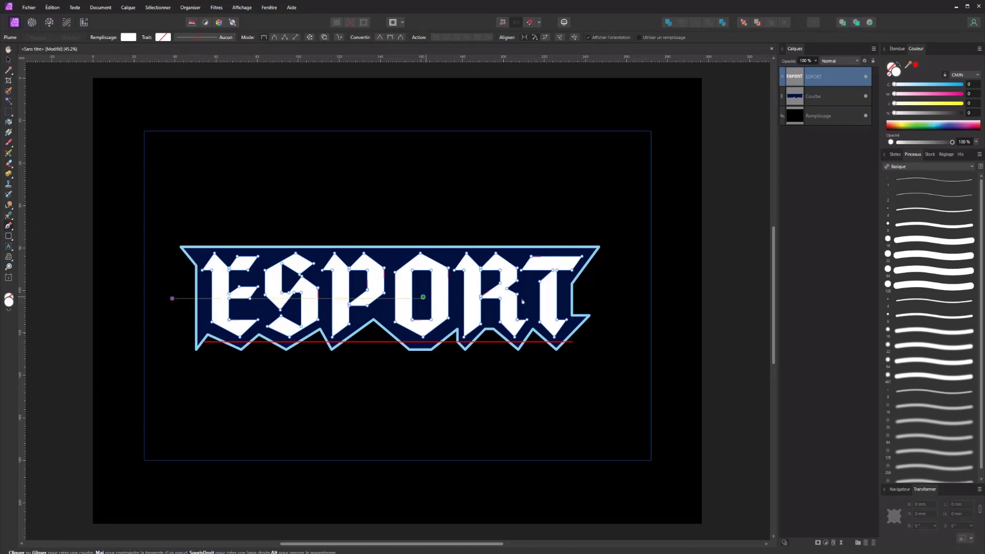
pyautogui.click(621, 298)
pyautogui.click(624, 384)
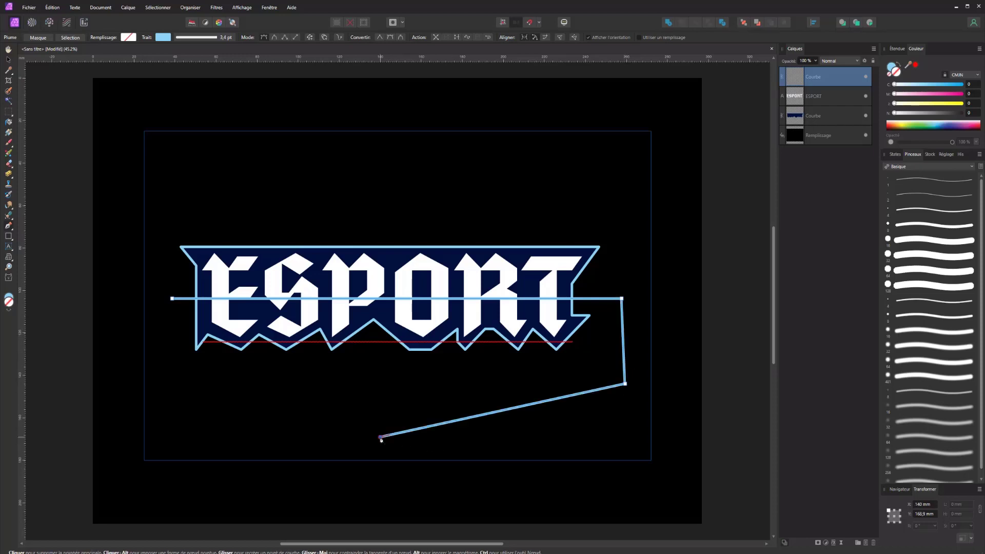
pyautogui.click(380, 436)
pyautogui.click(171, 395)
pyautogui.click(171, 299)
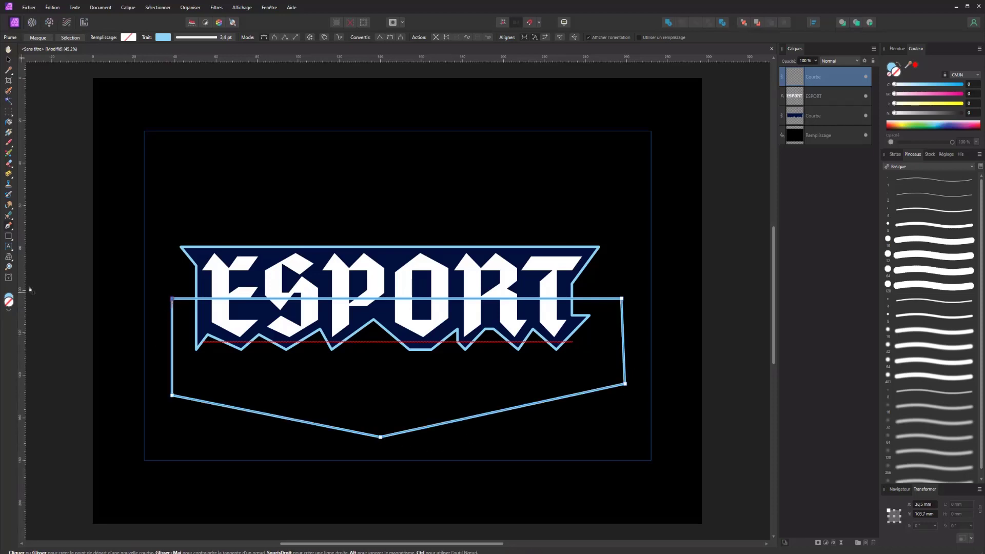
# Give the five-point shape a light grey 16% black fill without a stroke and clip it inside the ESPORT text layer
pyautogui.click(9, 311)
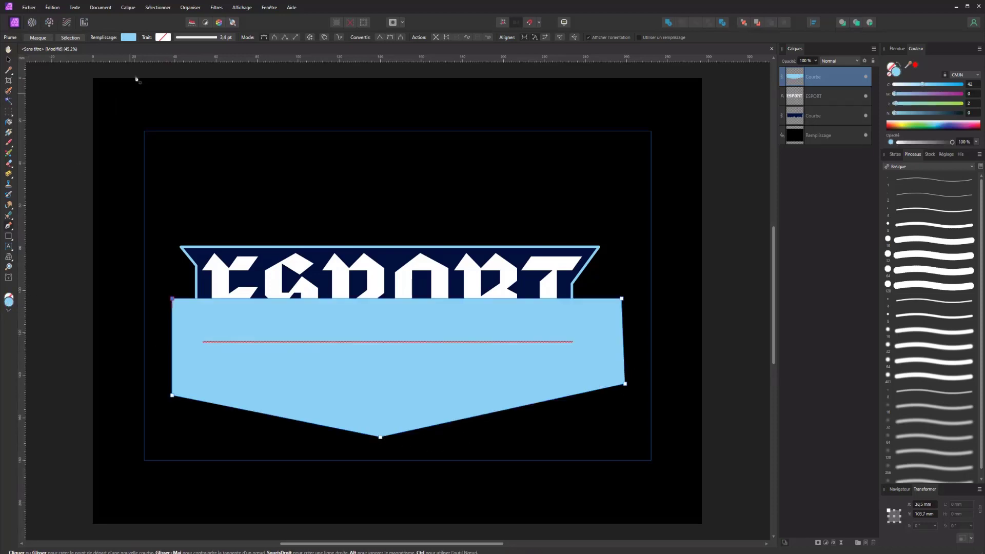
pyautogui.click(132, 37)
pyautogui.moveTo(106, 78); pyautogui.dragTo(95, 105)
pyautogui.moveTo(793, 81); pyautogui.dragTo(802, 100)
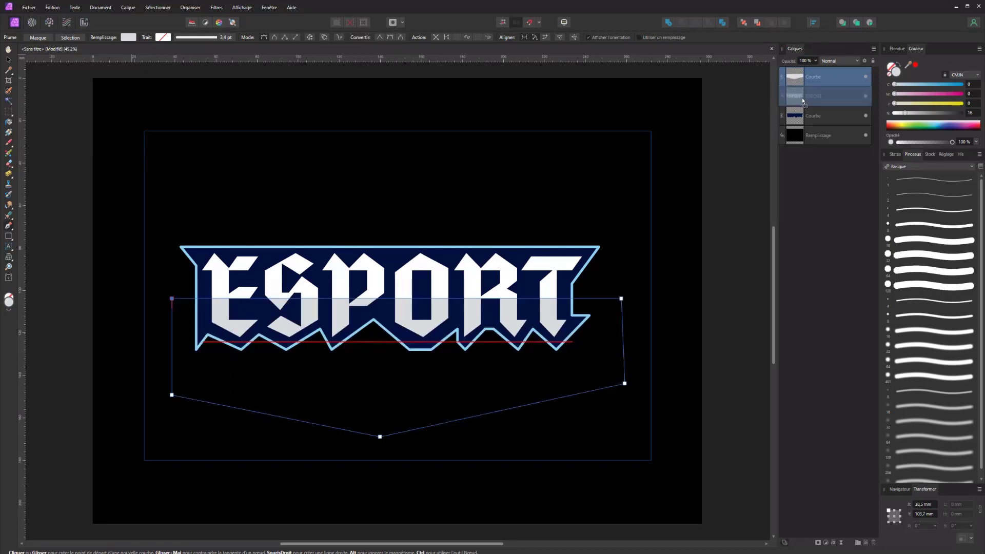
# Nudge the clipped grey shape left to X 37.4 mm and lighten its fill to 15% black
pyautogui.click(8, 60)
pyautogui.doubleClick(497, 309)
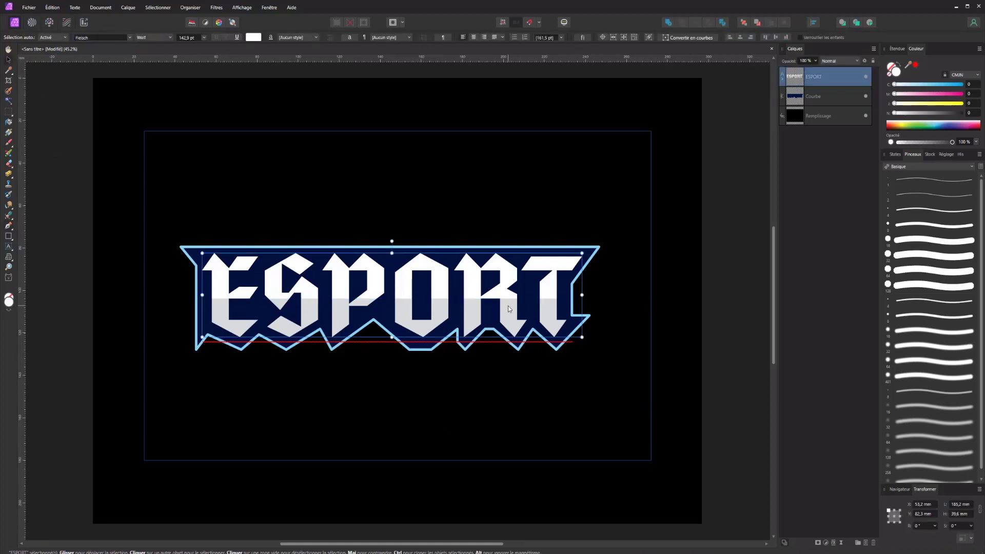
pyautogui.click(782, 77)
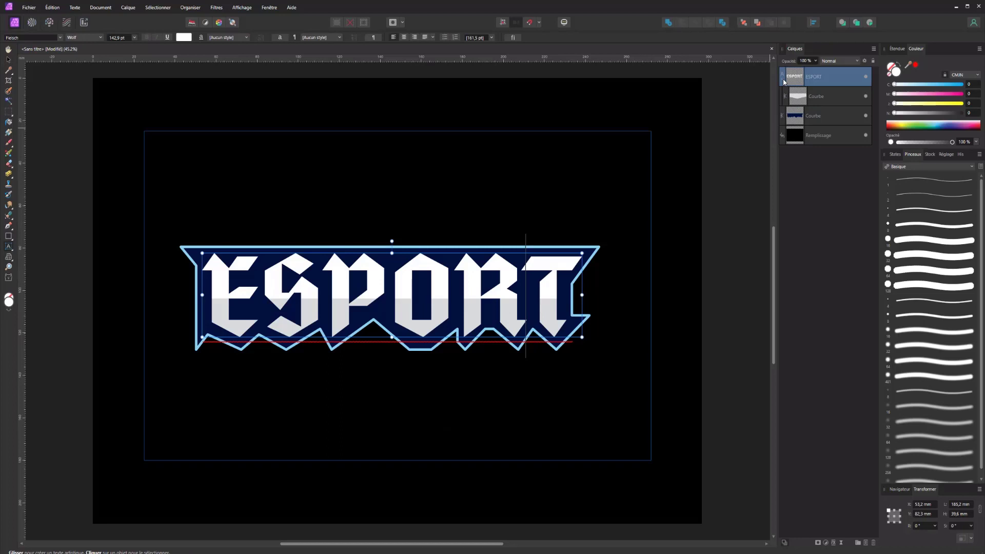
pyautogui.click(818, 100)
pyautogui.click(553, 310)
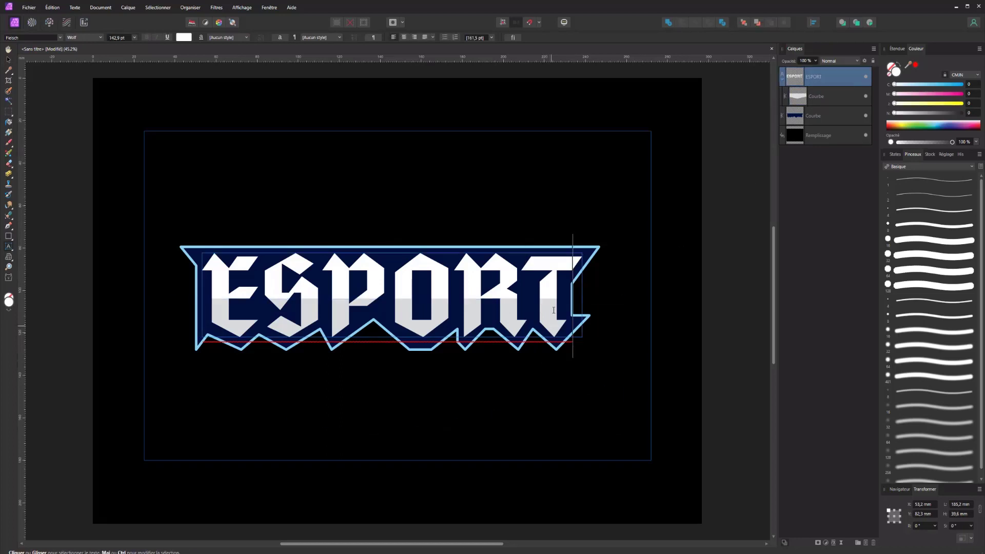
pyautogui.click(852, 95)
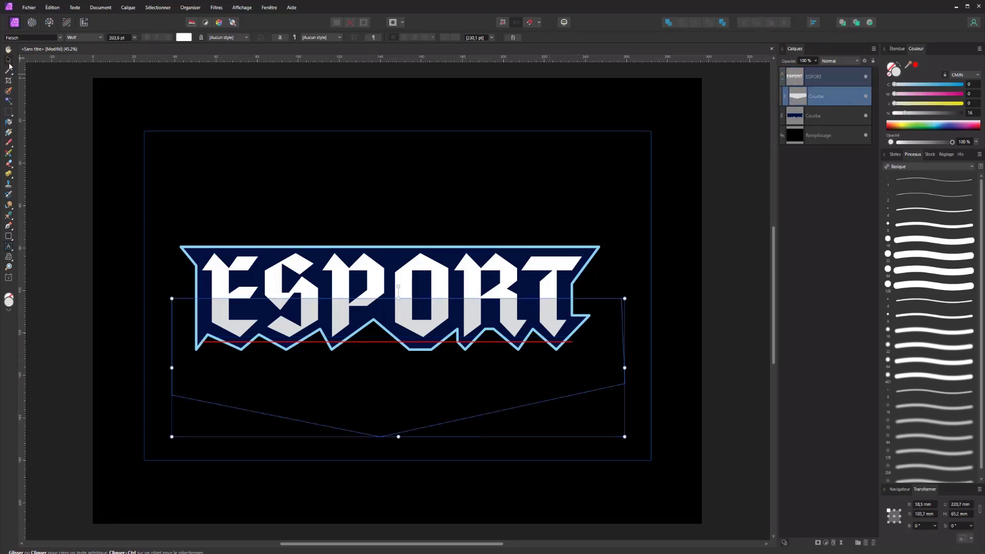
pyautogui.click(8, 61)
pyautogui.moveTo(429, 403)
pyautogui.mouseDown()
pyautogui.moveTo(429, 387)
pyautogui.moveTo(428, 403)
pyautogui.mouseUp()
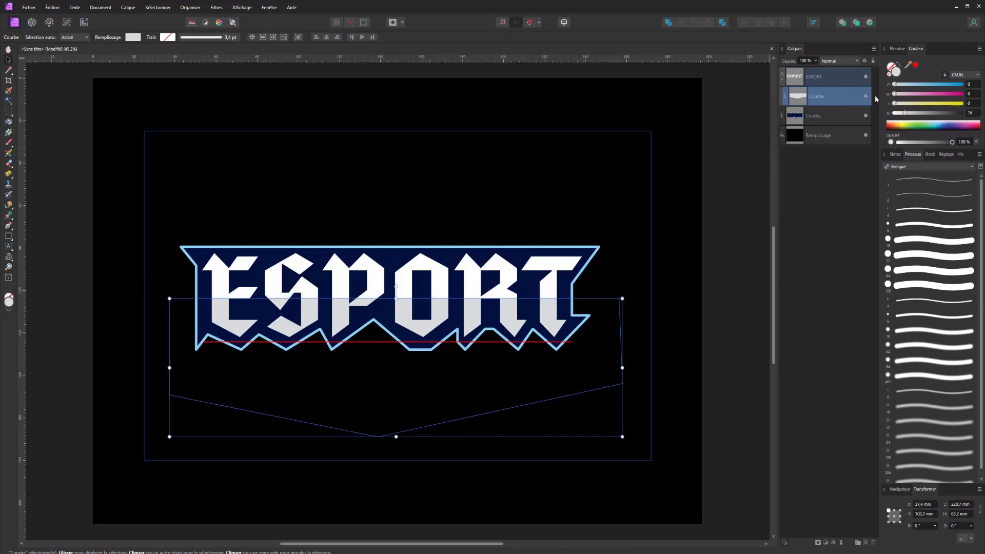
pyautogui.moveTo(913, 113); pyautogui.dragTo(905, 118)
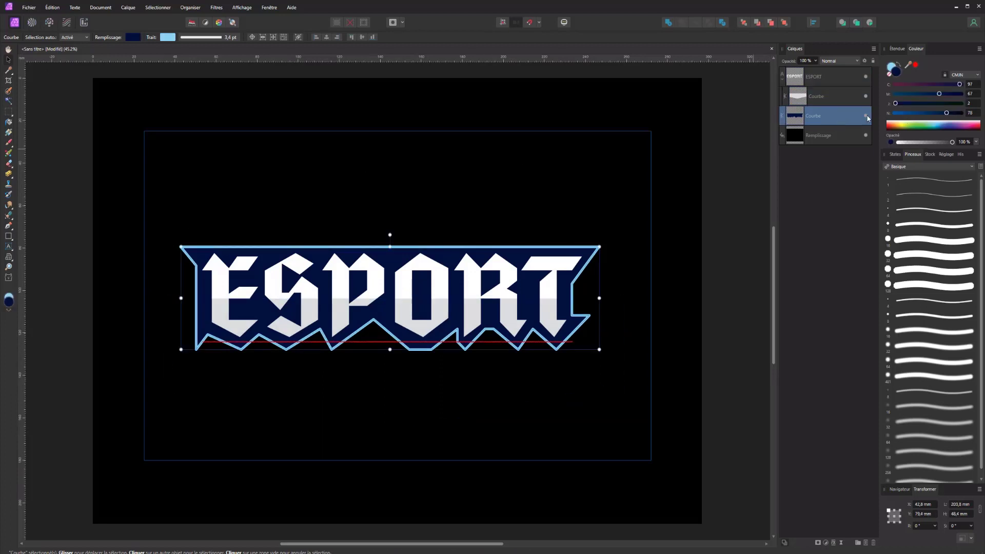
# Set the outline shape's black value to 100 and the background fill layer's black value to 41
pyautogui.click(831, 115)
pyautogui.moveTo(955, 114); pyautogui.dragTo(970, 114)
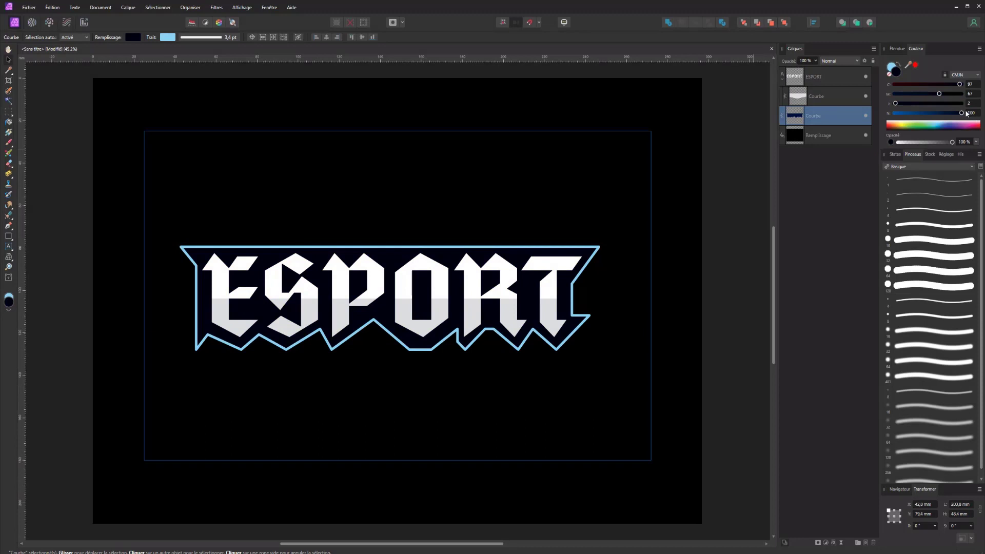
pyautogui.click(831, 135)
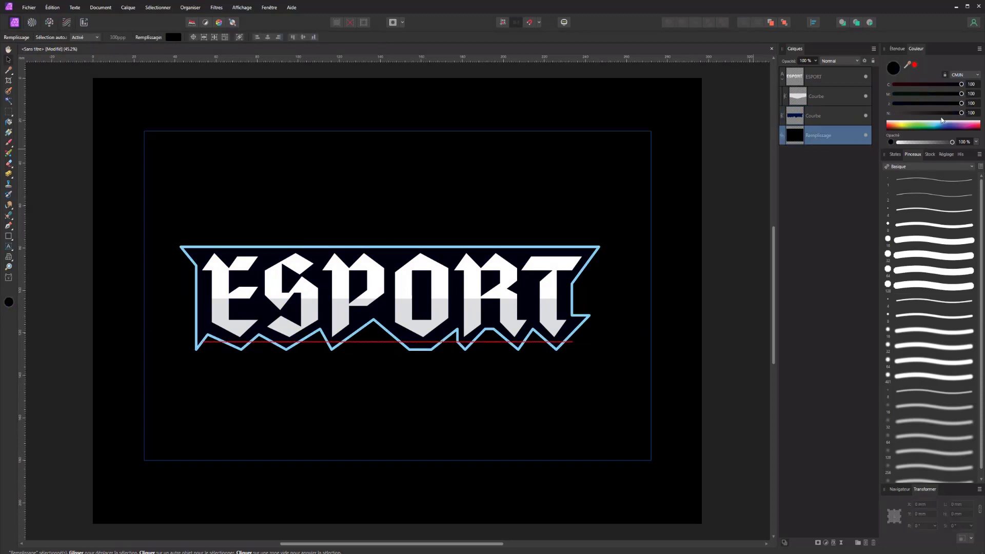
pyautogui.moveTo(947, 114); pyautogui.dragTo(922, 121)
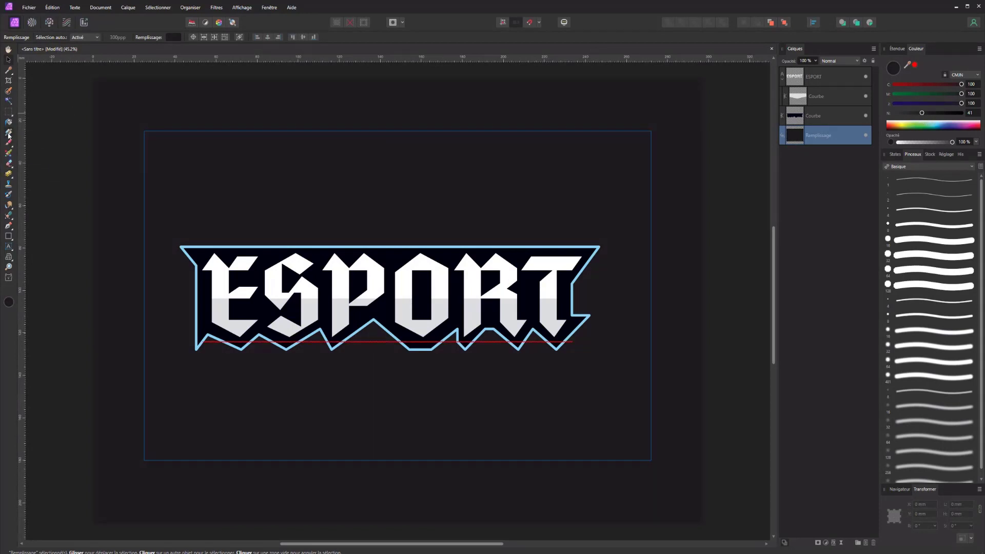
# Apply an elliptical gradient to the background centered just above the O, reverse it so the middle is lighter, and shorten its horizontal reach
pyautogui.press('g')
pyautogui.click(87, 38)
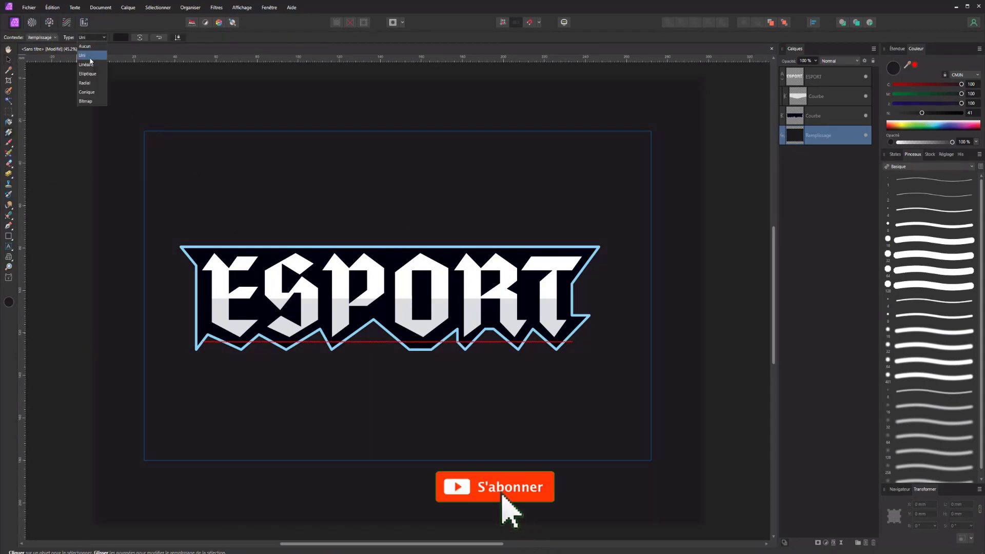
pyautogui.click(90, 77)
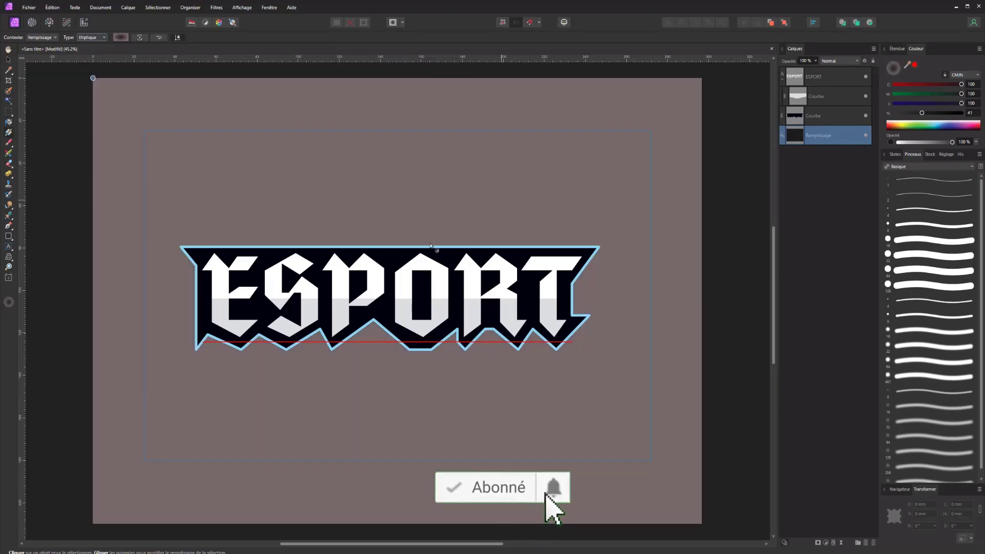
pyautogui.moveTo(385, 253); pyautogui.dragTo(720, 253)
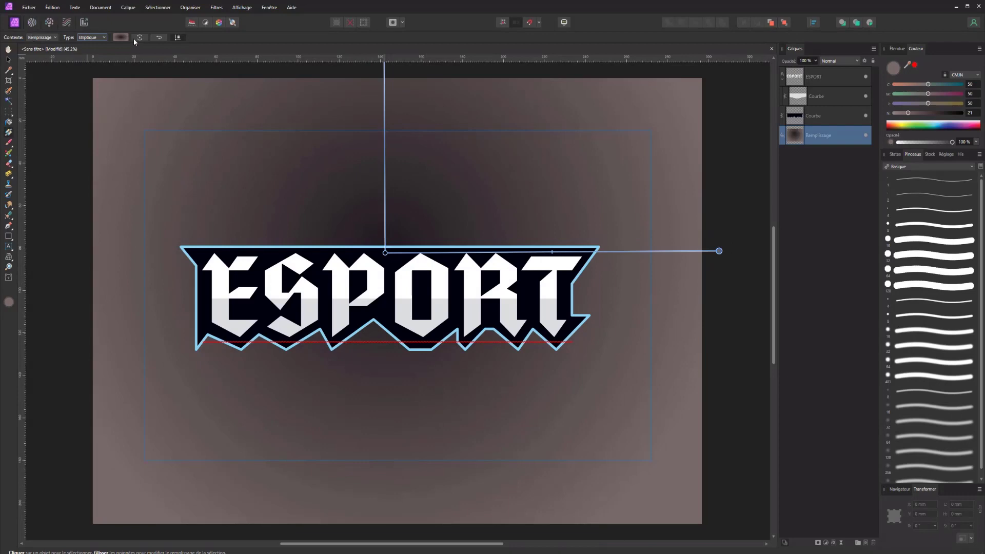
pyautogui.click(159, 37)
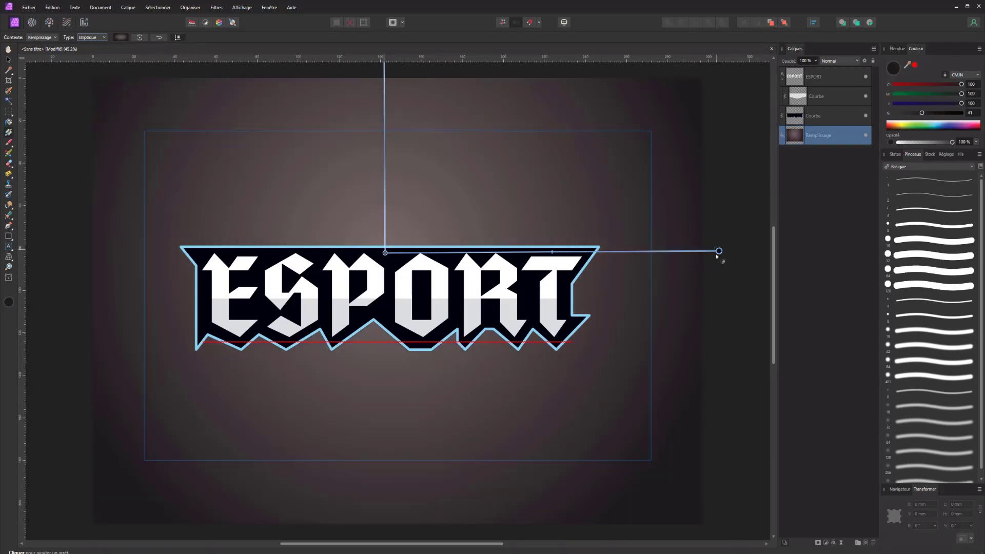
pyautogui.moveTo(718, 251); pyautogui.dragTo(658, 253)
pyautogui.click(8, 60)
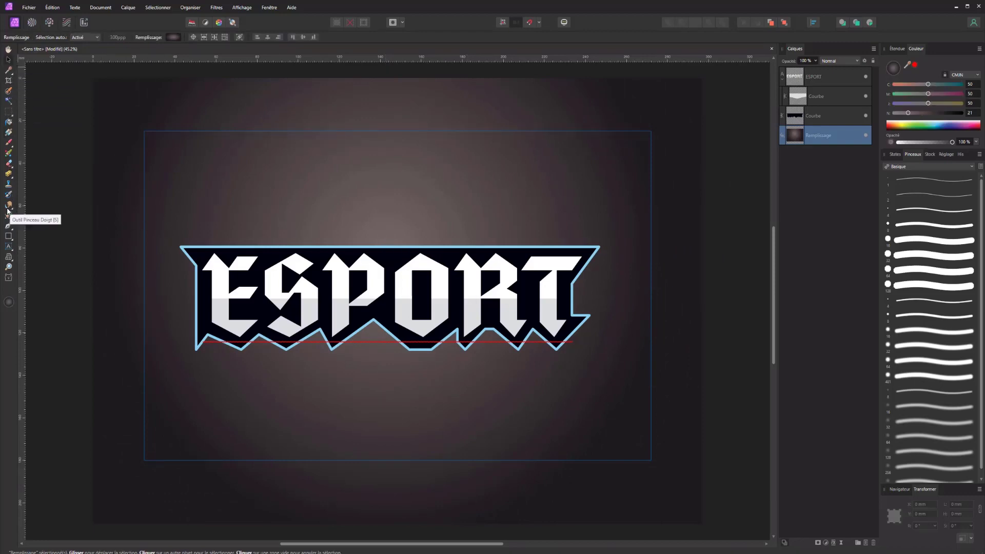
# Sharpen the outline's flat segment below the O into a point and nudge the notch between P and O slightly right
pyautogui.click(11, 227)
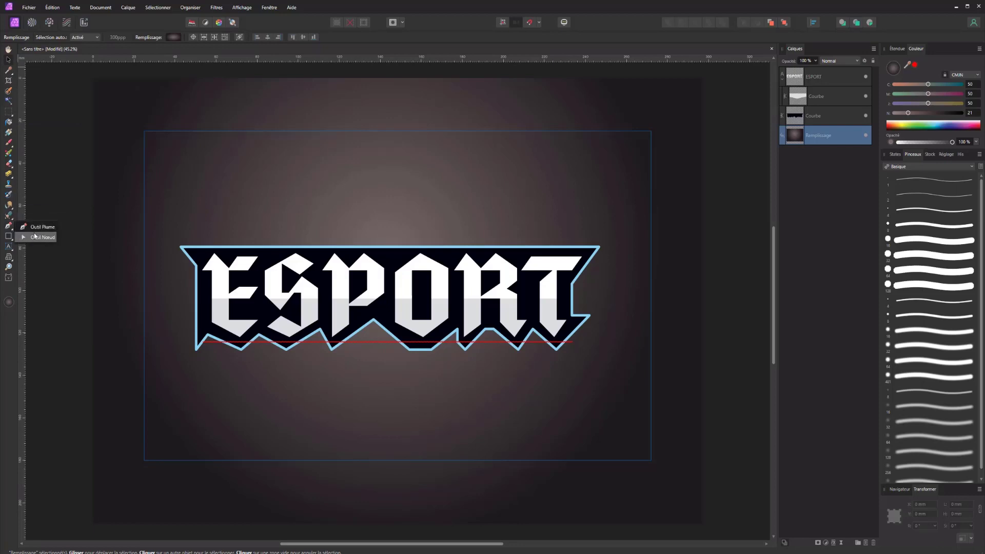
pyautogui.click(34, 237)
pyautogui.click(420, 352)
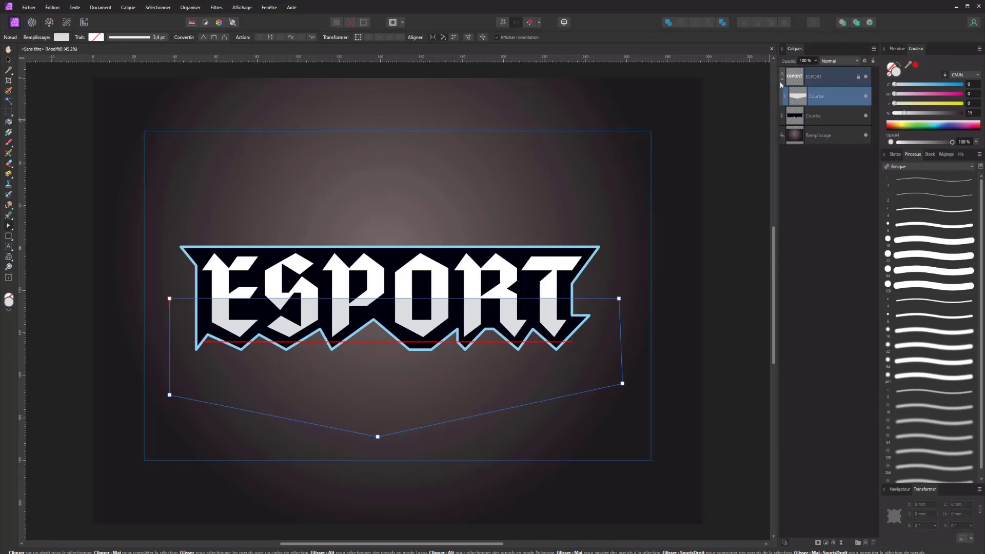
pyautogui.moveTo(781, 84); pyautogui.dragTo(782, 83)
pyautogui.click(406, 350)
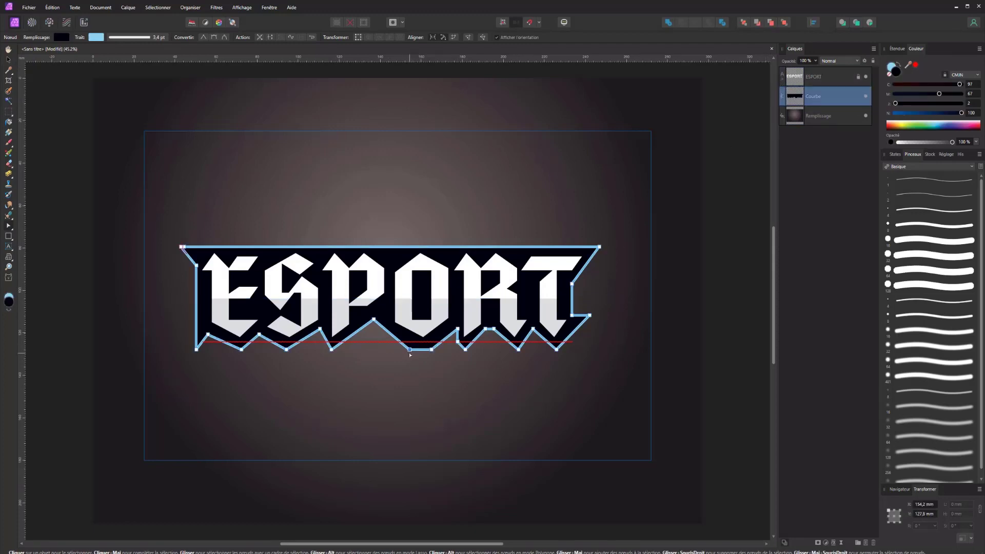
pyautogui.moveTo(409, 350); pyautogui.dragTo(416, 346)
pyautogui.click(415, 382)
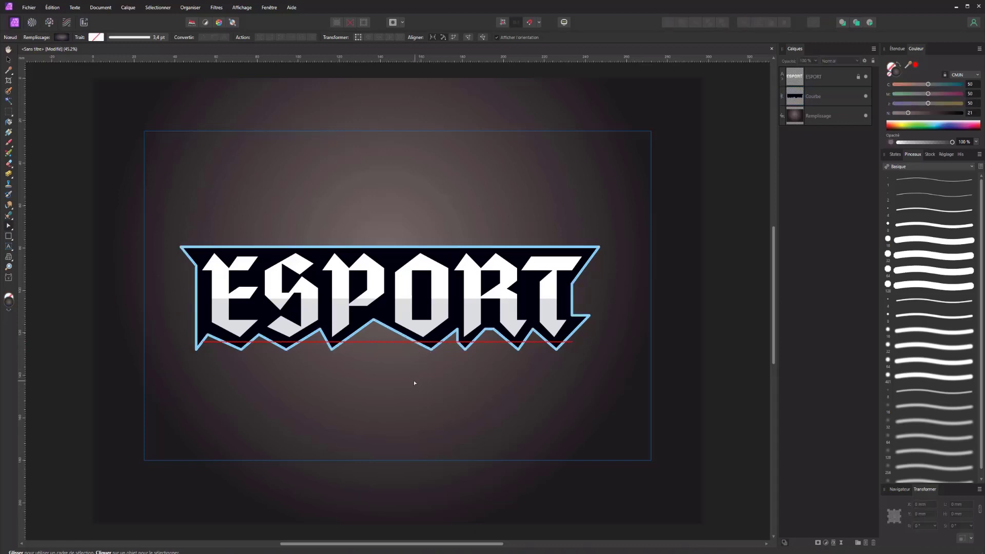
pyautogui.click(373, 319)
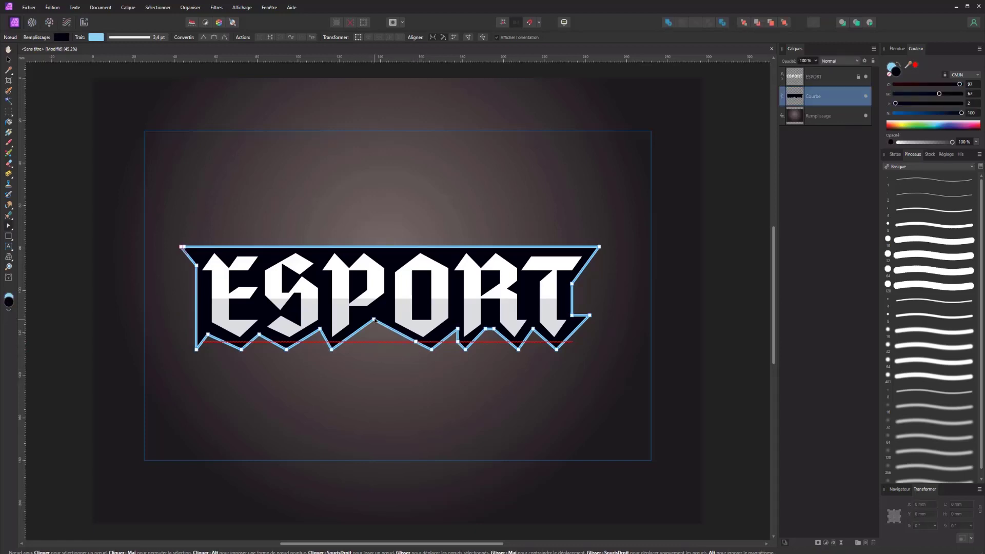
pyautogui.moveTo(377, 319); pyautogui.dragTo(375, 319)
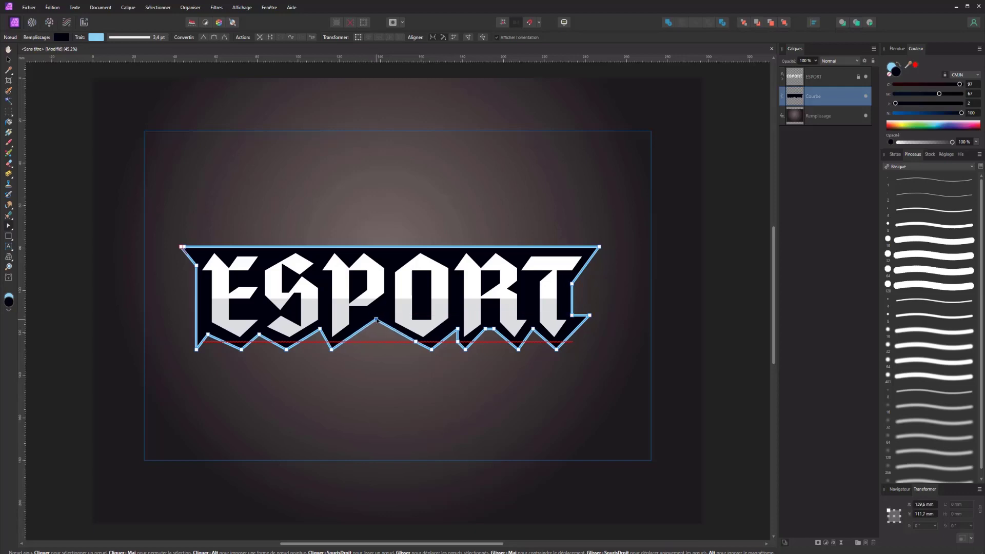
pyautogui.click(407, 392)
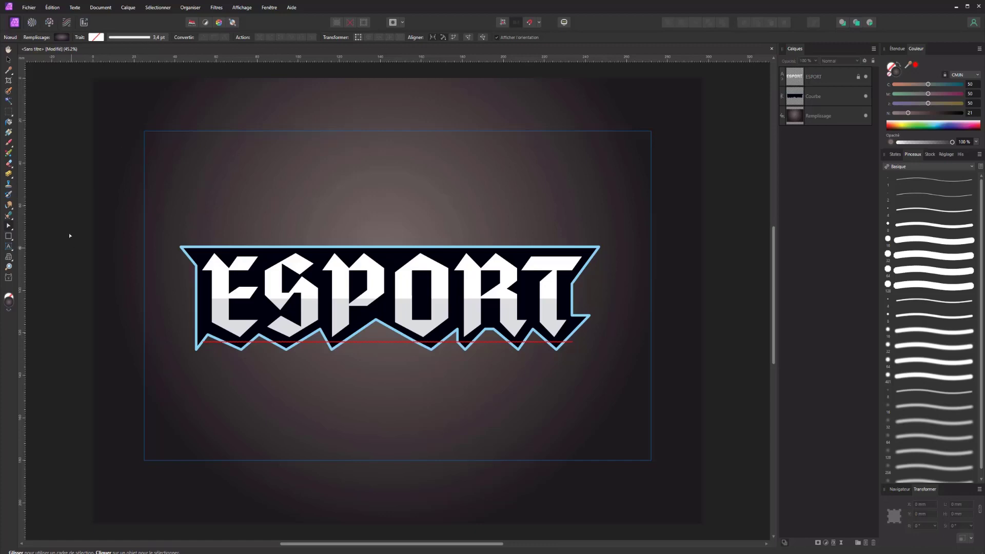
# Turn off the spelling check that underlines the ESPORT text in red
pyautogui.click(153, 7)
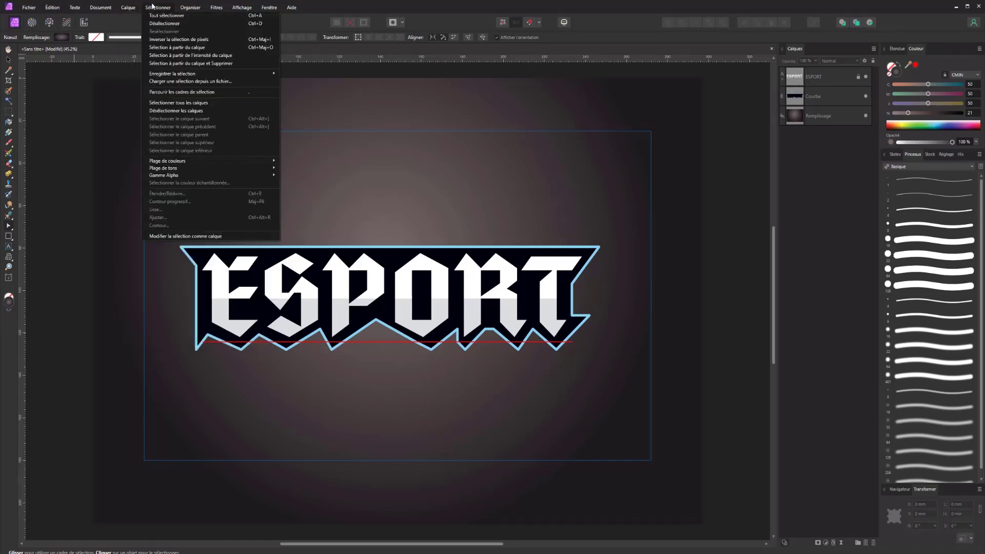
pyautogui.moveTo(83, 9)
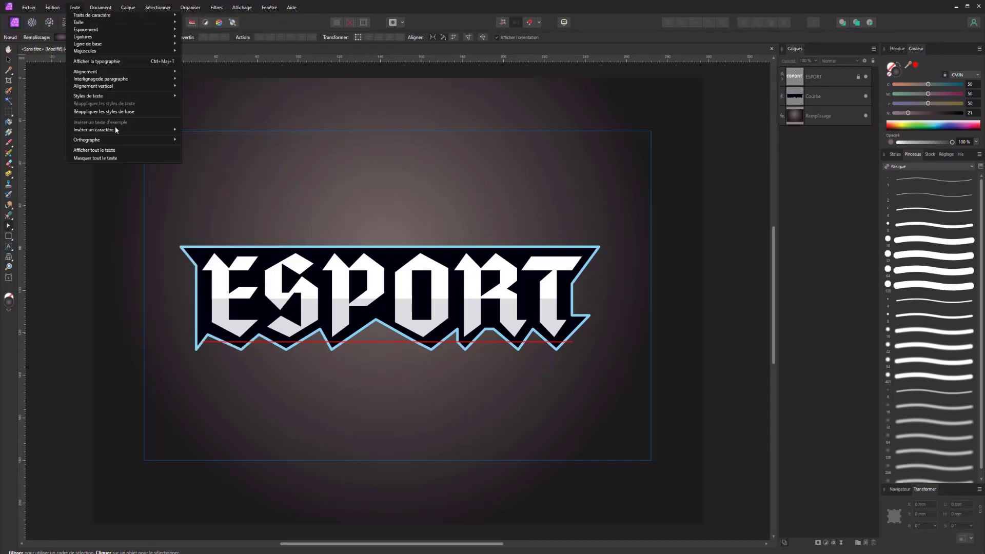
pyautogui.moveTo(165, 140)
pyautogui.click(209, 160)
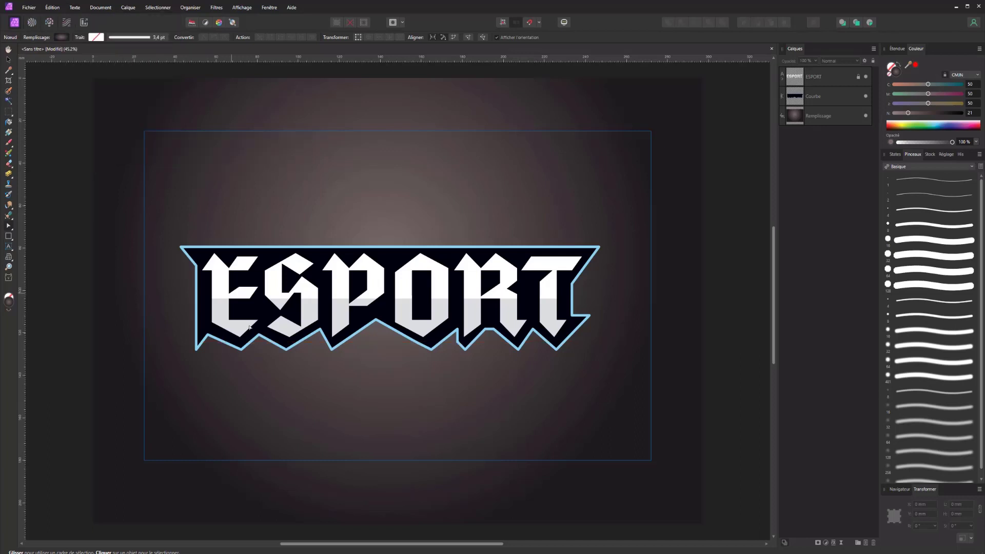
pyautogui.moveTo(642, 186); pyautogui.dragTo(180, 420)
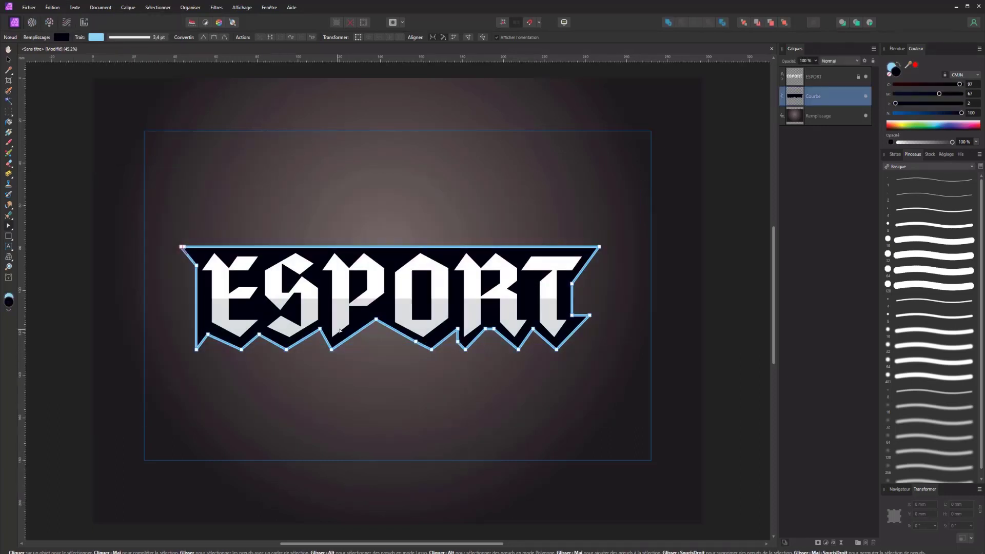
pyautogui.click(329, 429)
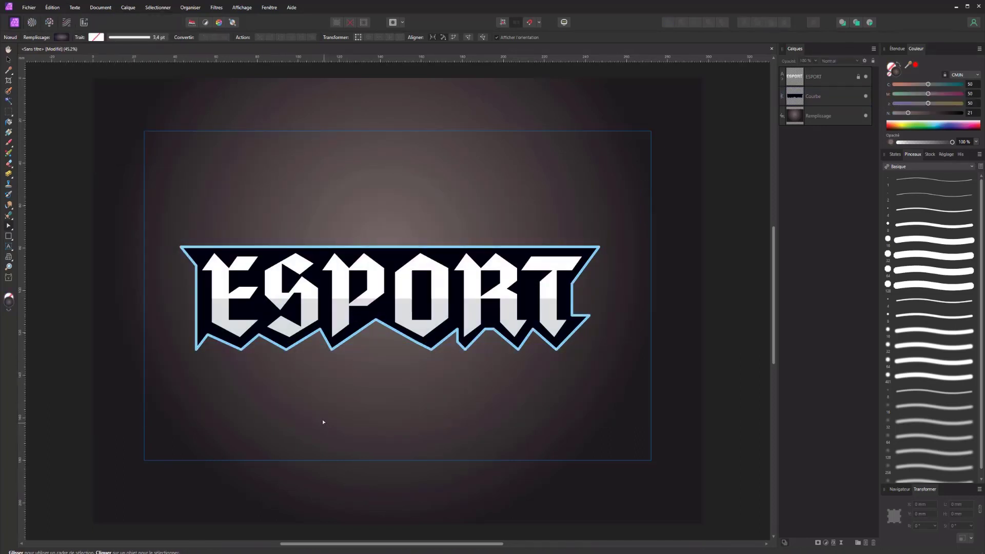
# Save the document under the name esport in the fichier source chap 5 folder
pyautogui.hotkey('ctrl', 's')
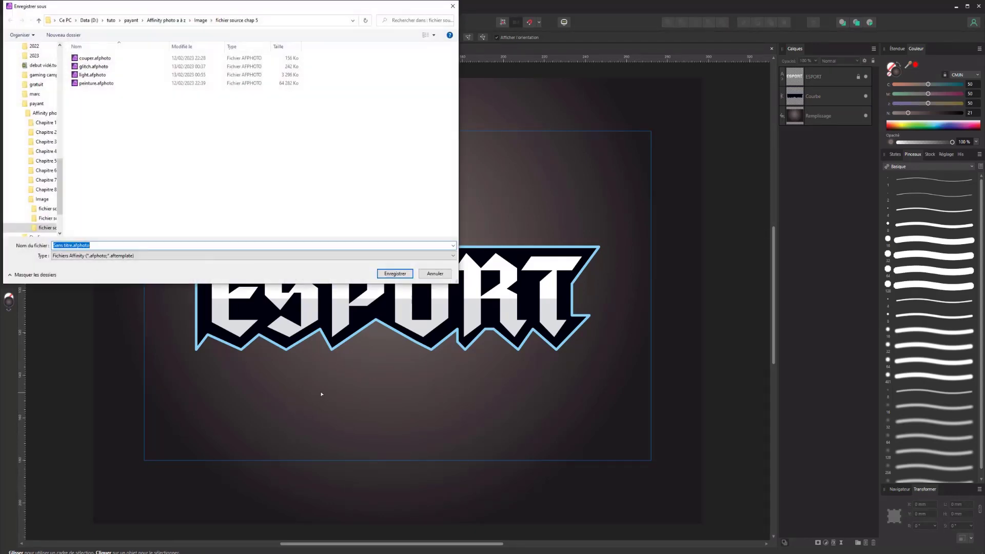
pyautogui.write('esport')
pyautogui.press('Return')
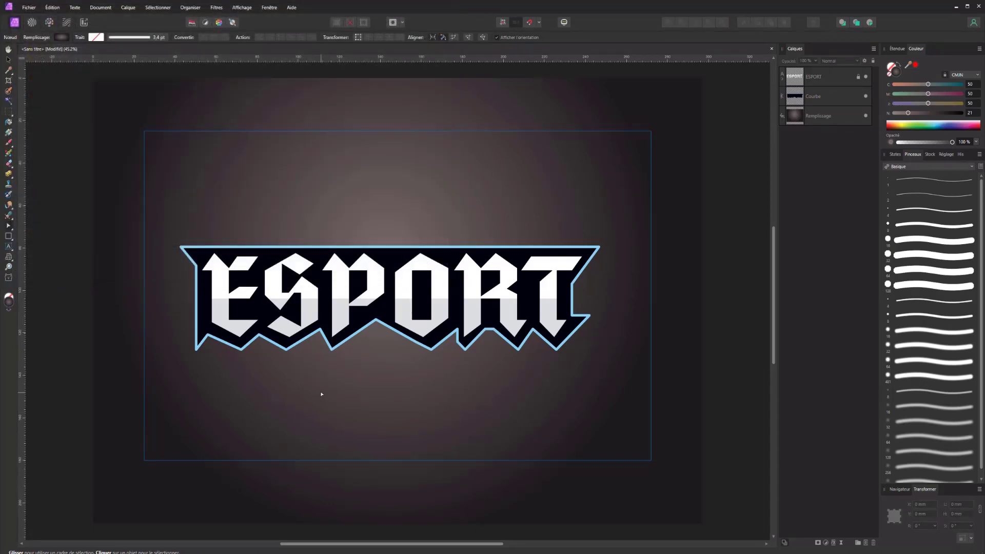